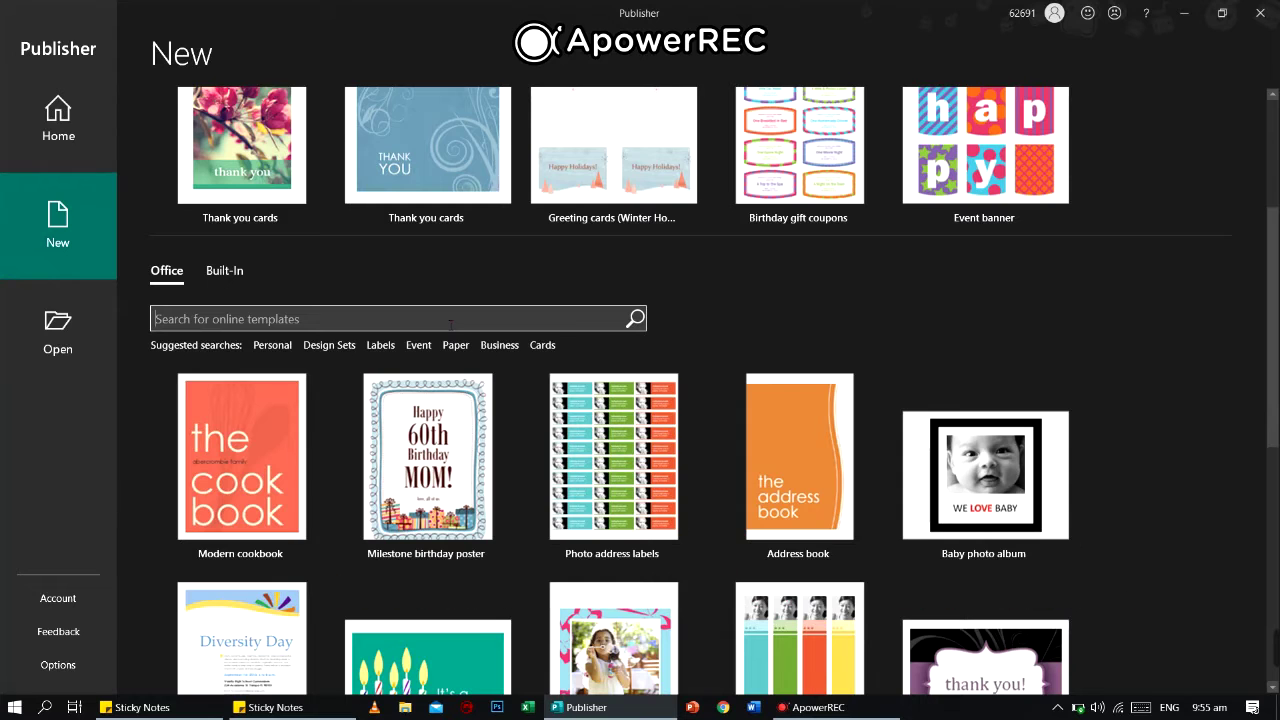
Search the online templates for "card"
{"action": "left_click", "coordinate": [450, 324]}
{"action": "type", "text": "card"}
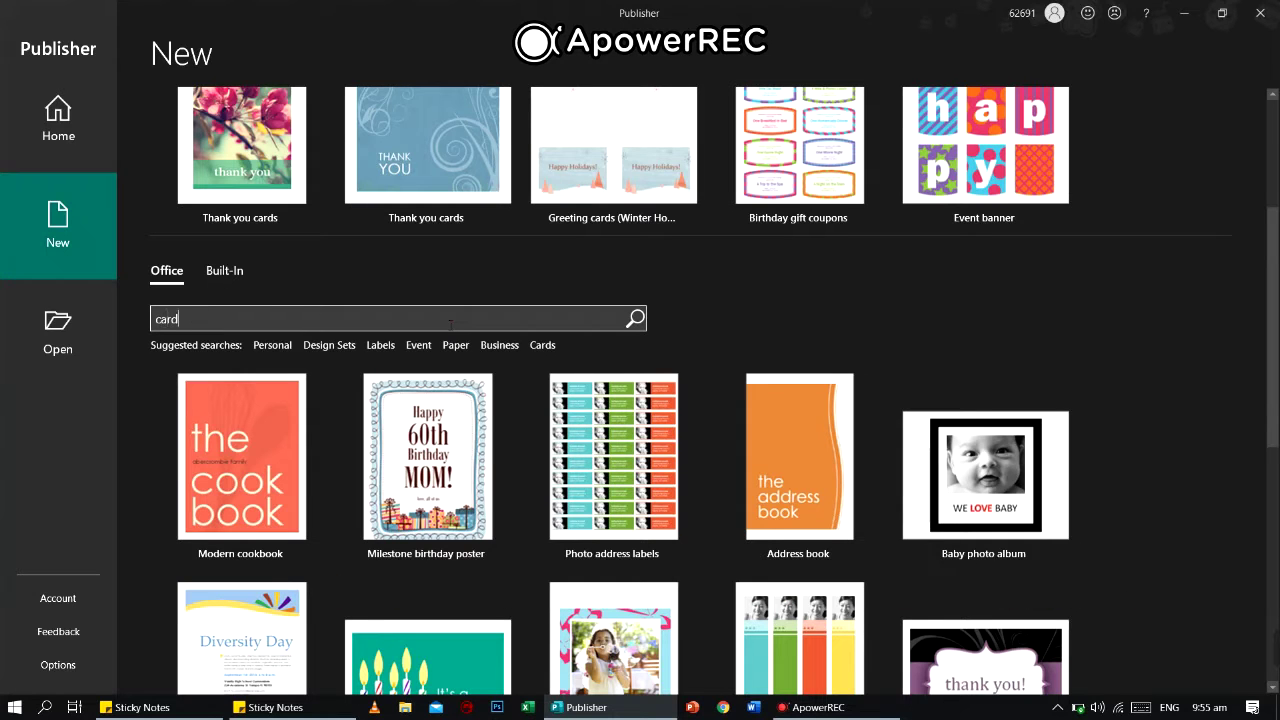
{"action": "key", "text": "Return"}
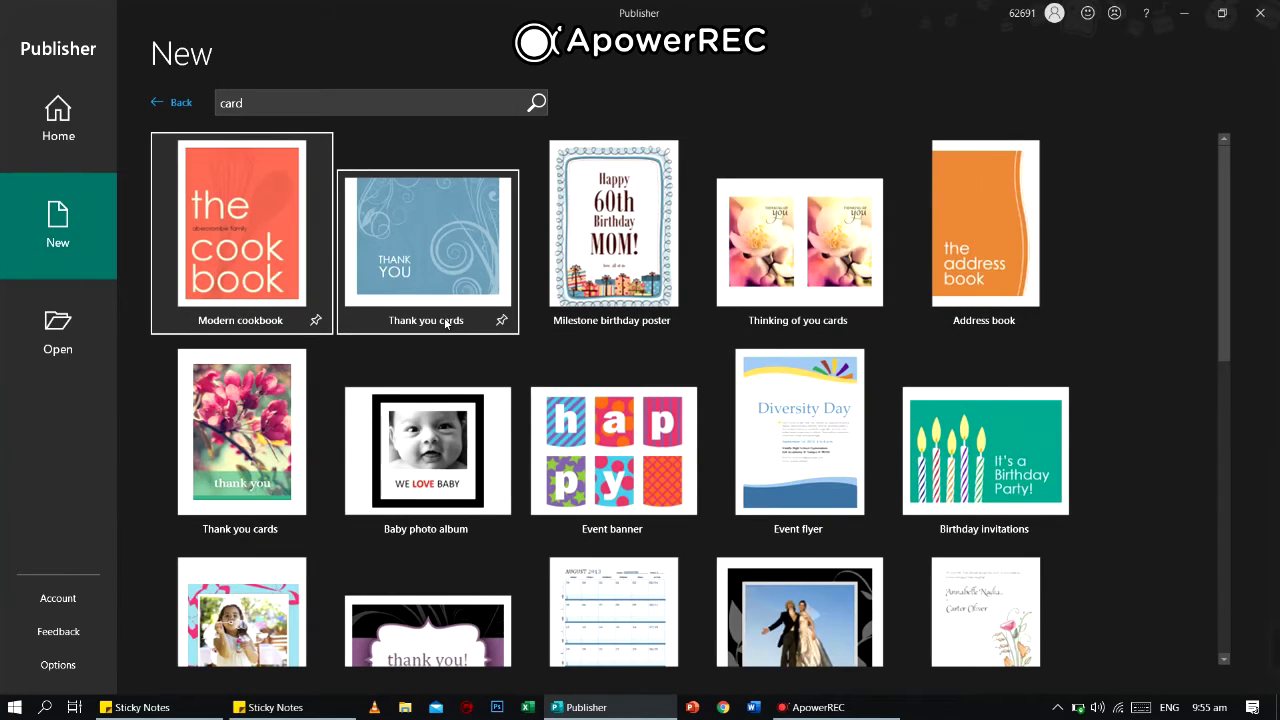
Create a new publication from the "Thinking of you cards" template
{"action": "scroll", "coordinate": [414, 365], "scroll_direction": "down", "scroll_amount": 8}
{"action": "scroll", "coordinate": [415, 368], "scroll_direction": "up", "scroll_amount": 3}
{"action": "scroll", "coordinate": [414, 365], "scroll_direction": "up", "scroll_amount": 5}
{"action": "left_click", "coordinate": [772, 250]}
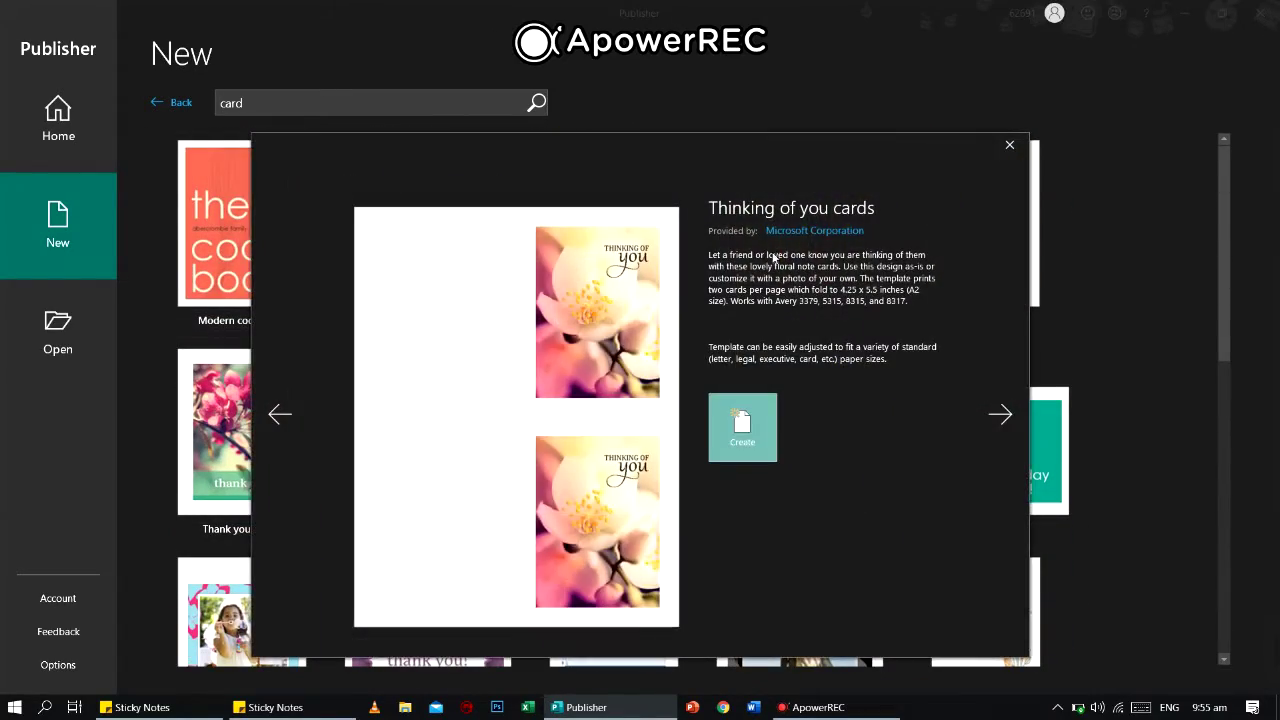
{"action": "left_click", "coordinate": [751, 428]}
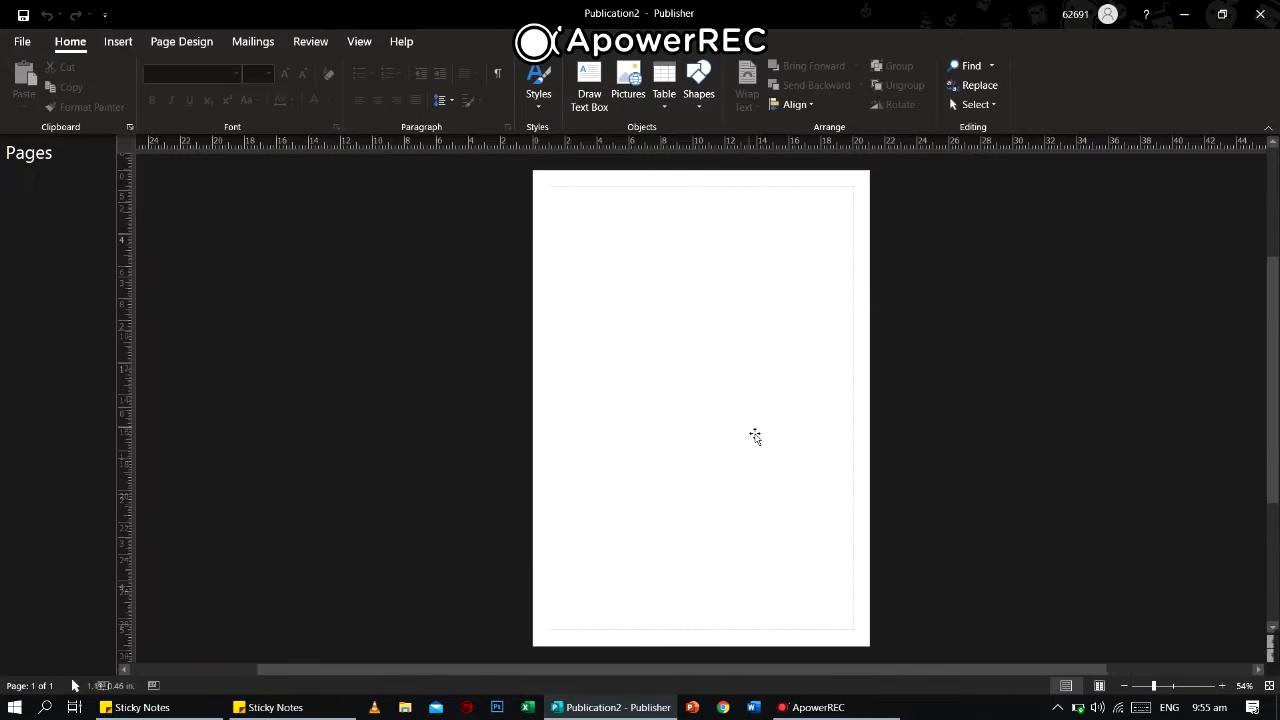
Move the upper flower picture to the page's lower-left area, and delete both "Thinking of you" text boxes and the lower-right flower picture
{"action": "left_click_drag", "start_coordinate": [789, 281], "coordinate": [608, 515]}
{"action": "left_click", "coordinate": [790, 256]}
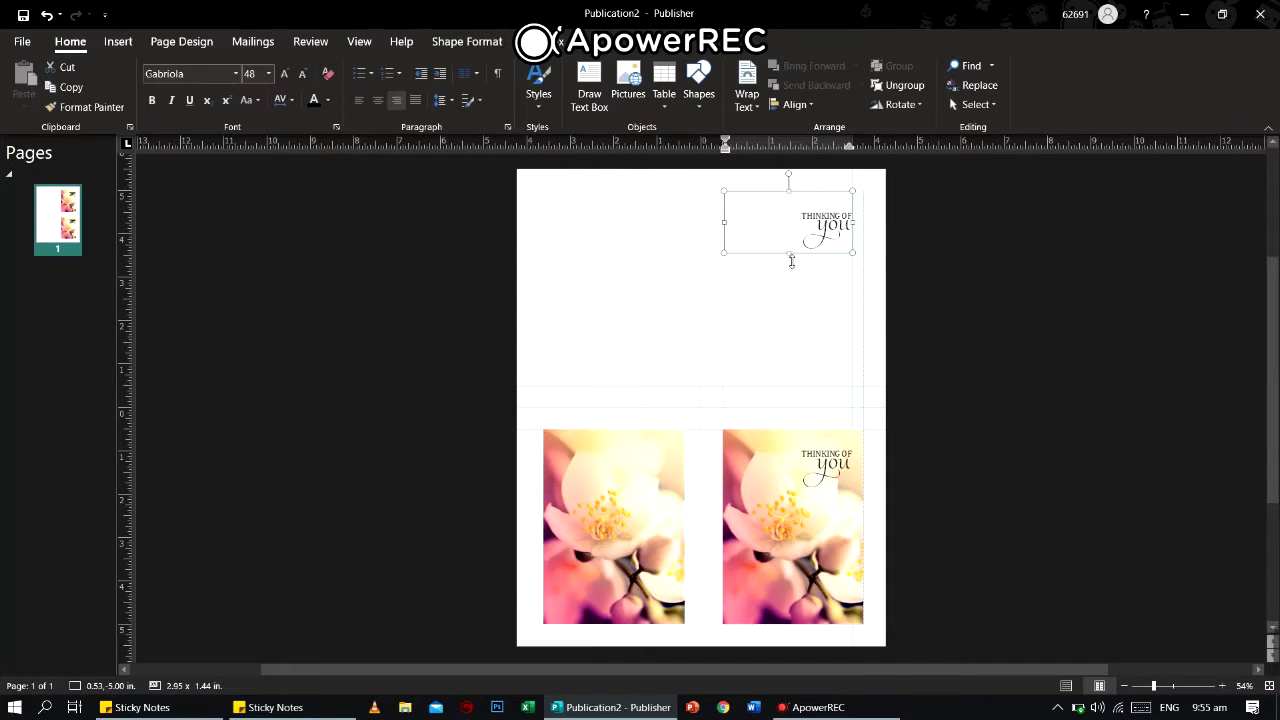
{"action": "left_click_drag", "start_coordinate": [790, 258], "coordinate": [824, 497]}
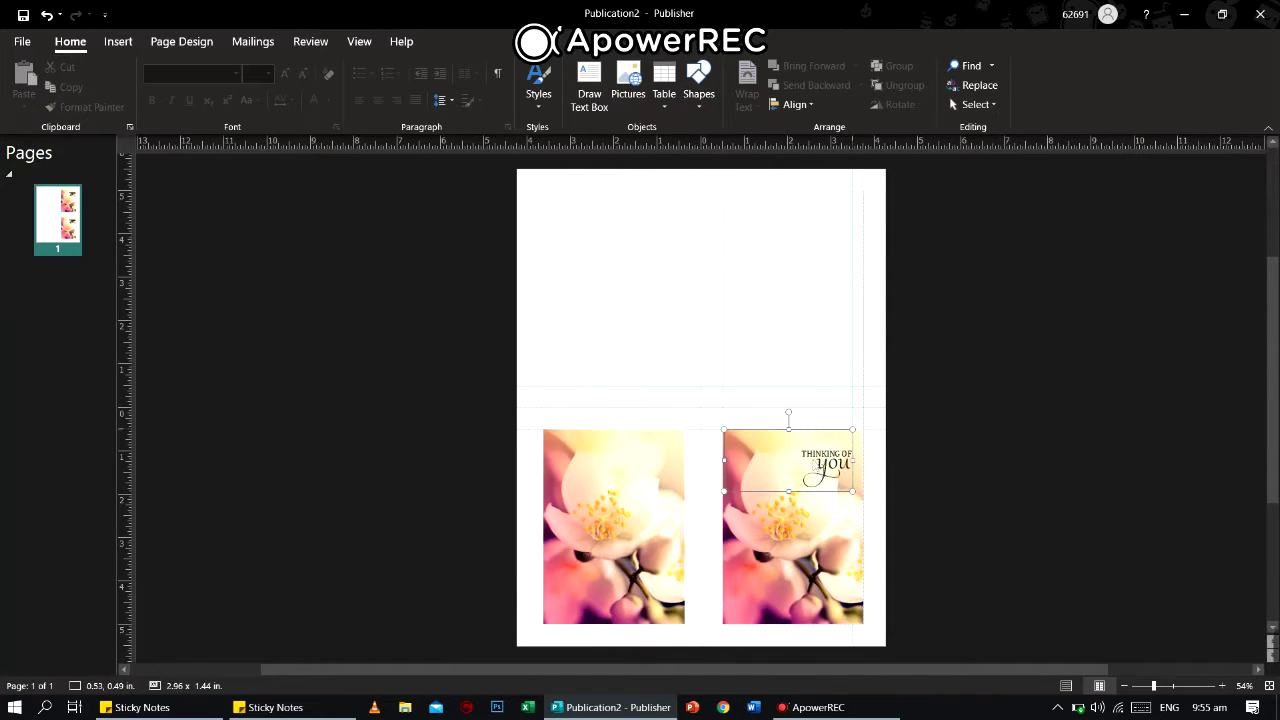
{"action": "key", "text": "Delete"}
{"action": "left_click", "coordinate": [809, 500]}
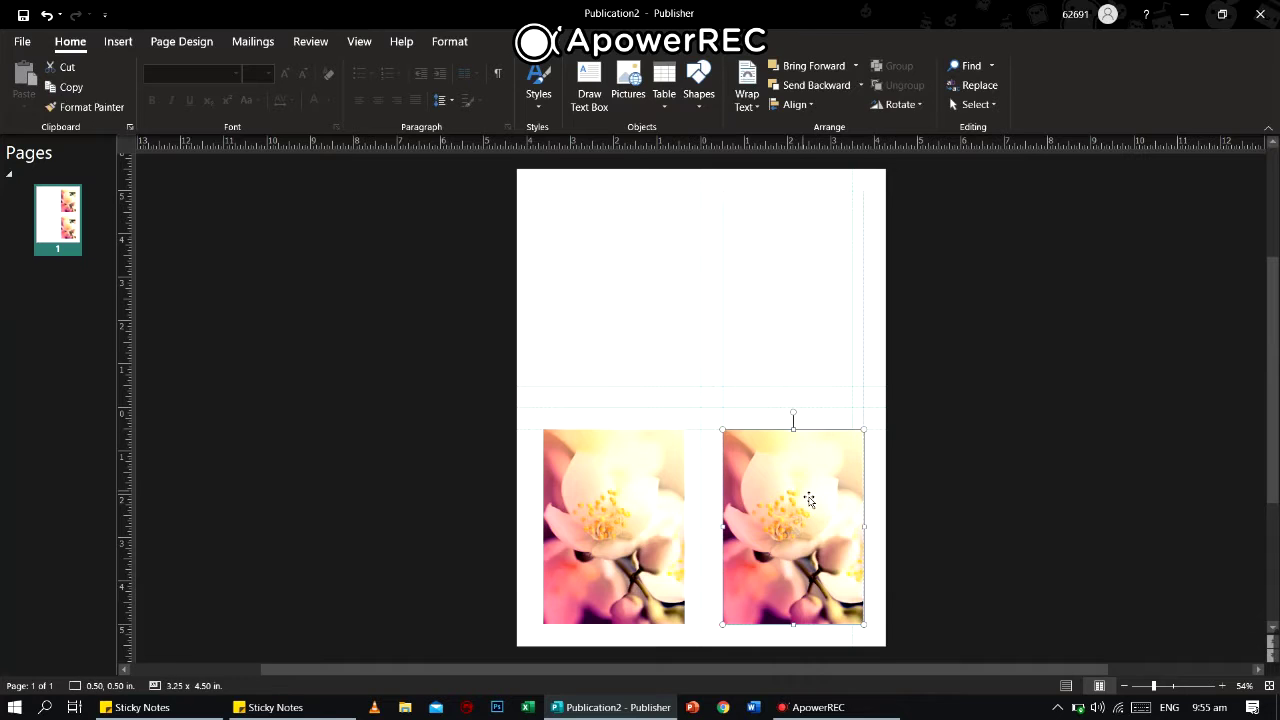
{"action": "key", "text": "Delete"}
Insert the family photo from a file into the page
{"action": "left_click", "coordinate": [104, 42]}
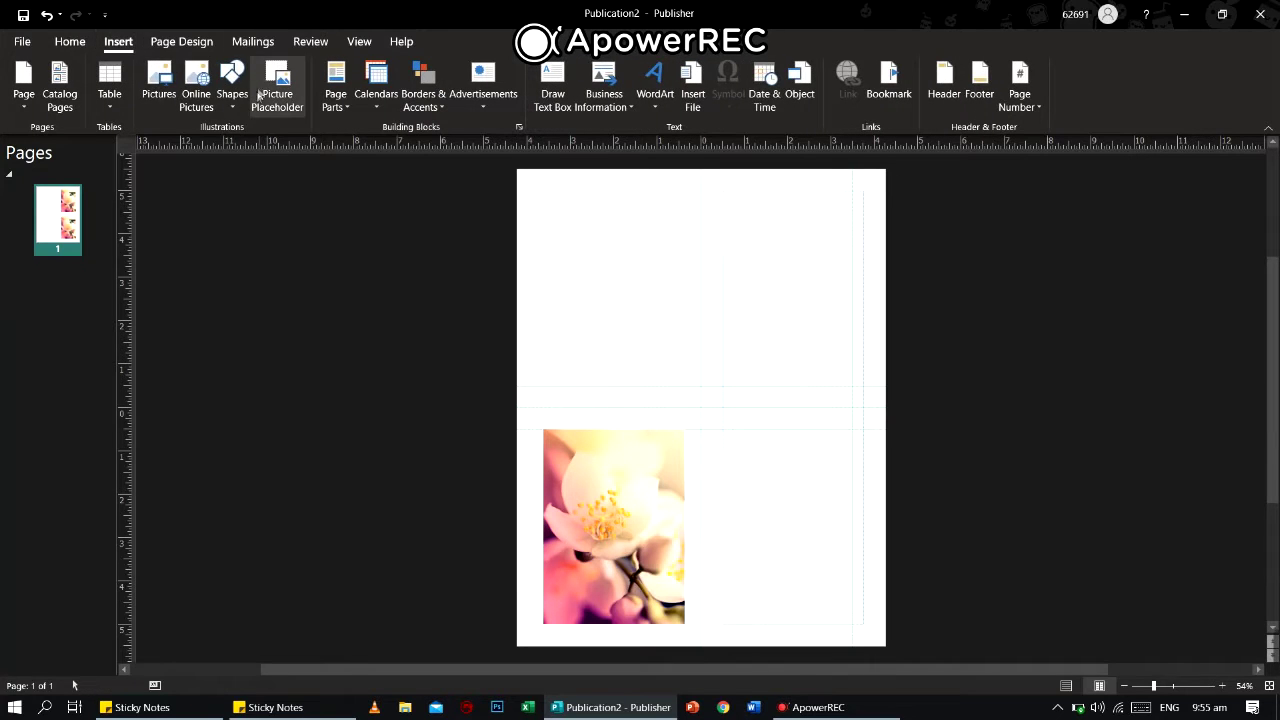
{"action": "left_click", "coordinate": [158, 85]}
{"action": "left_click", "coordinate": [484, 138]}
{"action": "left_click", "coordinate": [505, 372]}
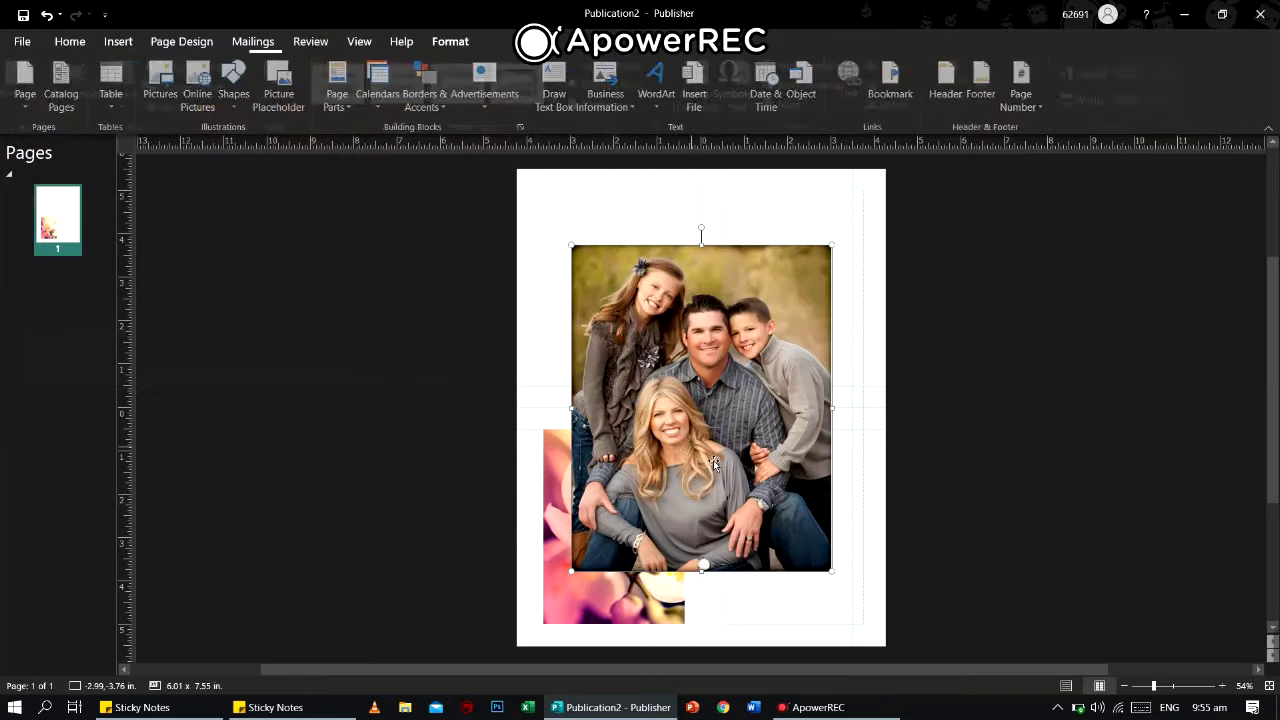
Resize the family photo to about 3.25 x 4.49 in and place it beside the flower picture in the page's lower-right area
{"action": "left_click_drag", "start_coordinate": [571, 245], "coordinate": [682, 397]}
{"action": "left_click_drag", "start_coordinate": [768, 422], "coordinate": [797, 484]}
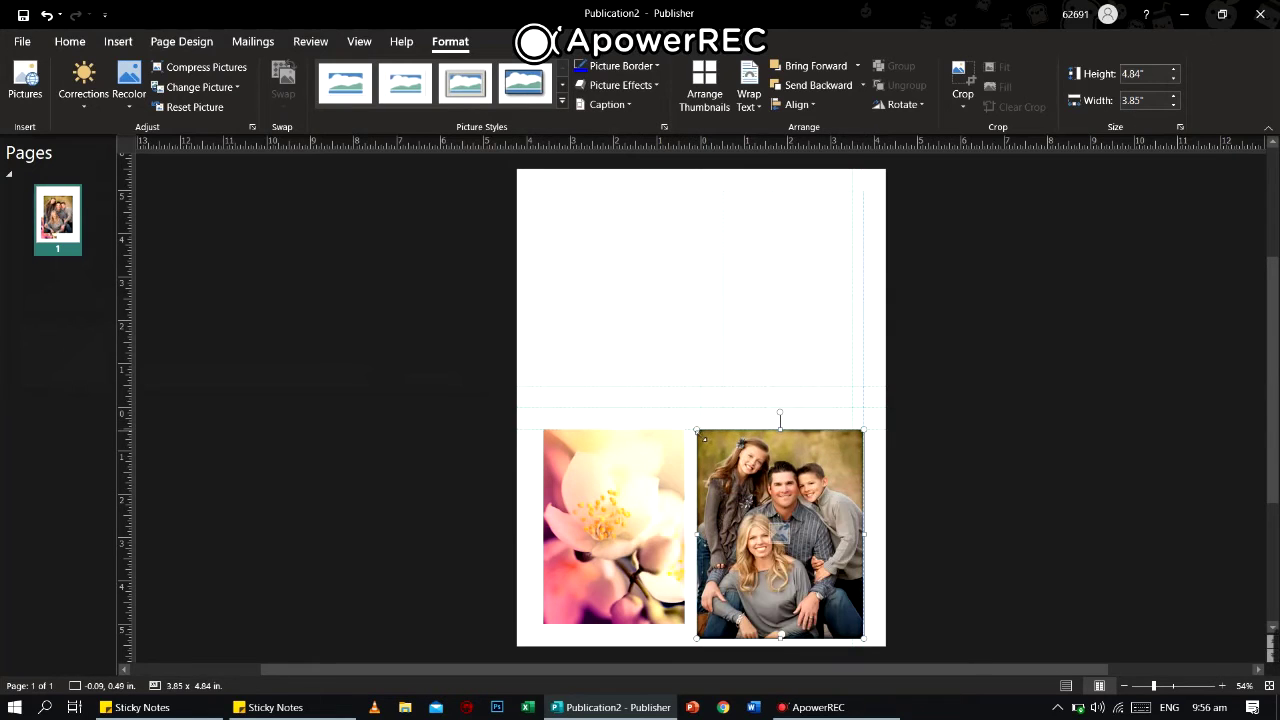
{"action": "left_click_drag", "start_coordinate": [697, 430], "coordinate": [765, 453]}
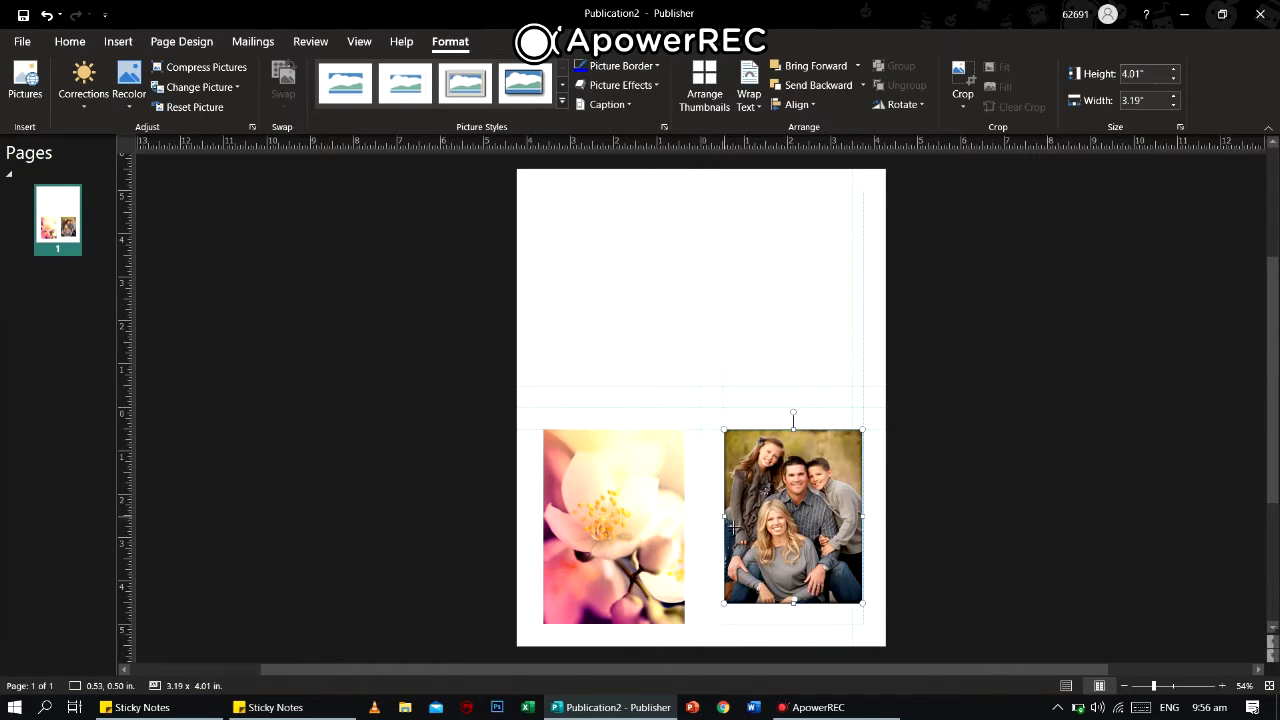
{"action": "left_click_drag", "start_coordinate": [733, 527], "coordinate": [730, 527]}
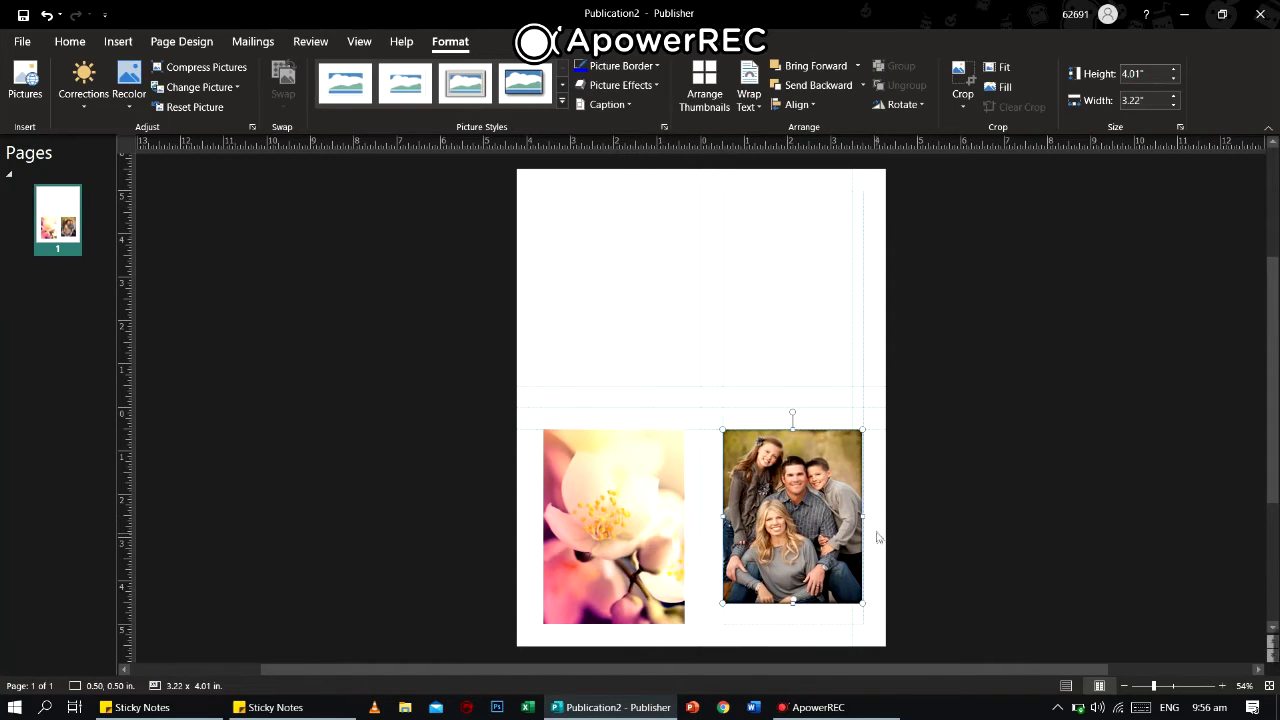
{"action": "left_click_drag", "start_coordinate": [863, 518], "coordinate": [866, 520]}
{"action": "mouse_move", "coordinate": [797, 610]}
{"action": "left_mouse_down"}
{"action": "mouse_move", "coordinate": [808, 630]}
{"action": "mouse_move", "coordinate": [798, 623]}
{"action": "left_mouse_up"}
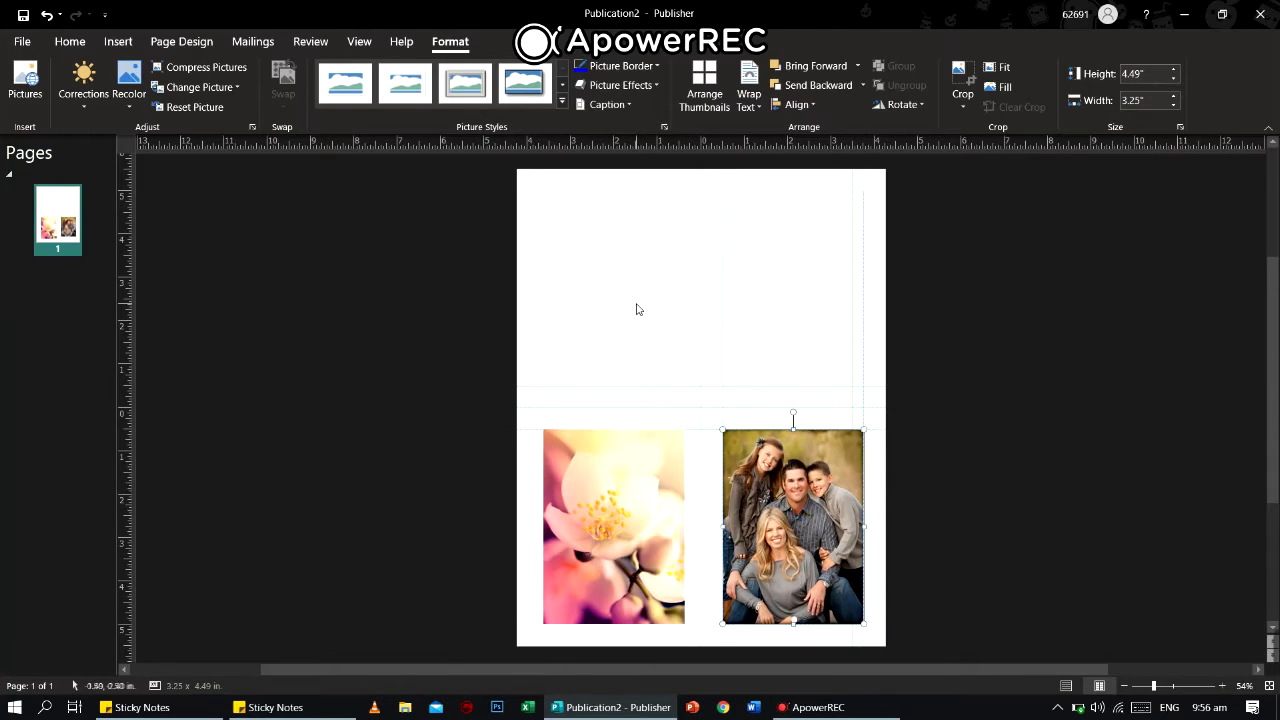
Draw a text box about 2.30 x 1.04 in over the family photo and enter "HAPPY FAMILY DAY!" at size 14
{"action": "left_click", "coordinate": [630, 303]}
{"action": "left_click", "coordinate": [118, 41]}
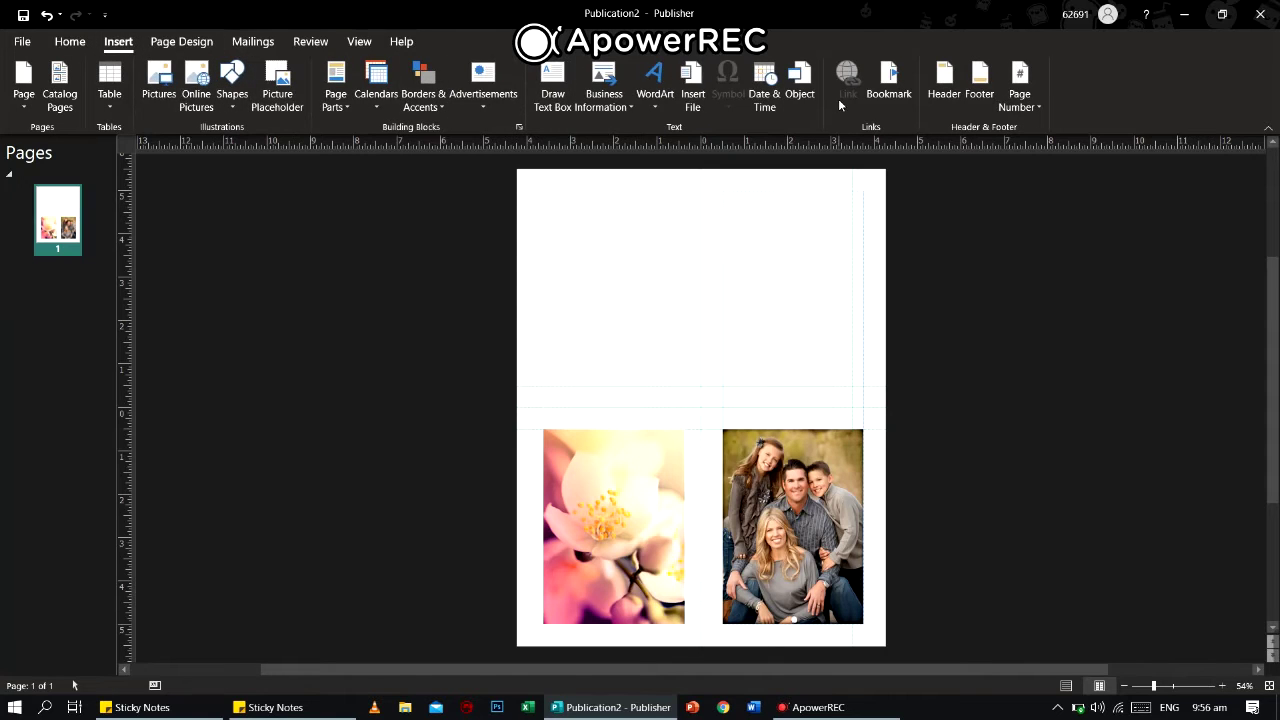
{"action": "left_click", "coordinate": [553, 88]}
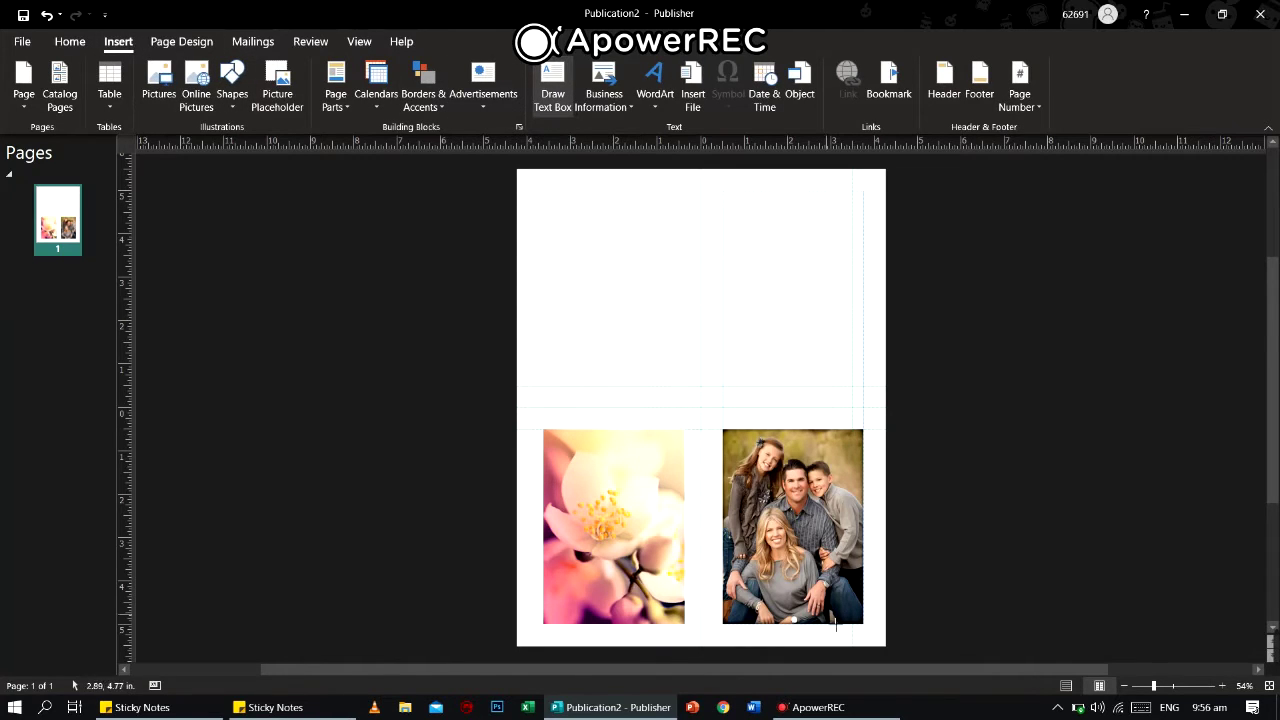
{"action": "left_click_drag", "start_coordinate": [738, 466], "coordinate": [848, 520]}
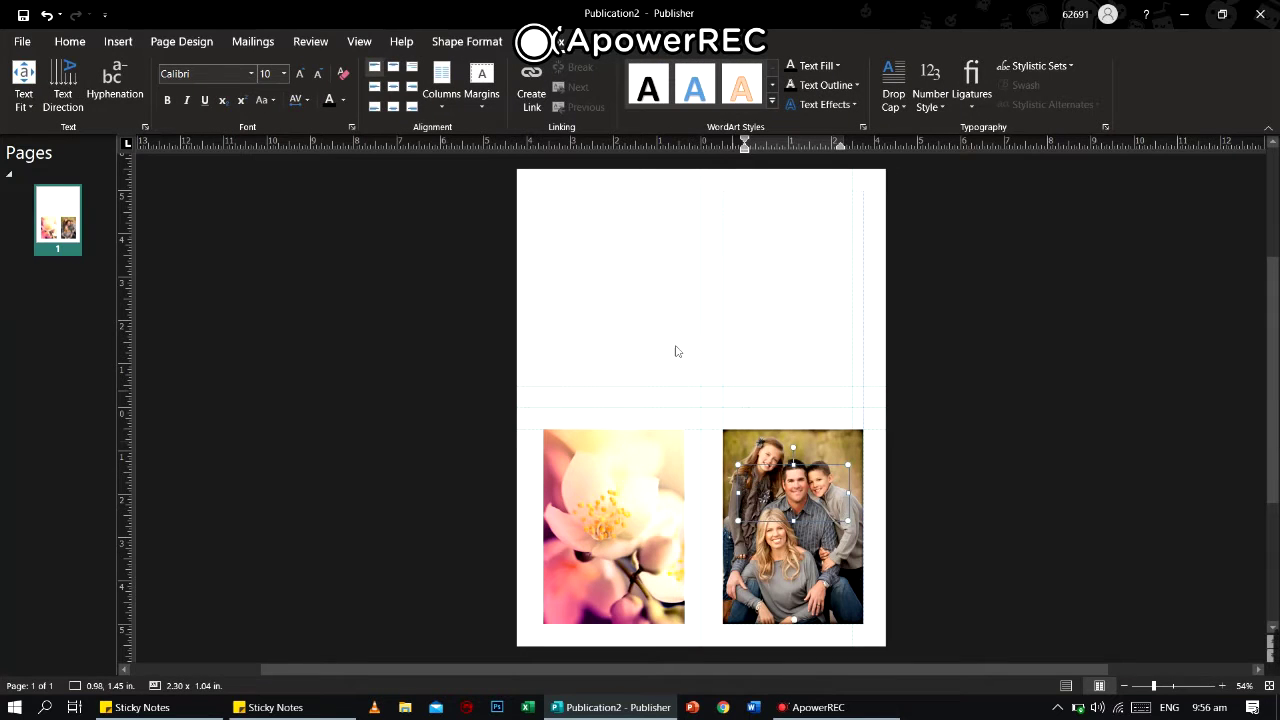
{"action": "left_click", "coordinate": [284, 74]}
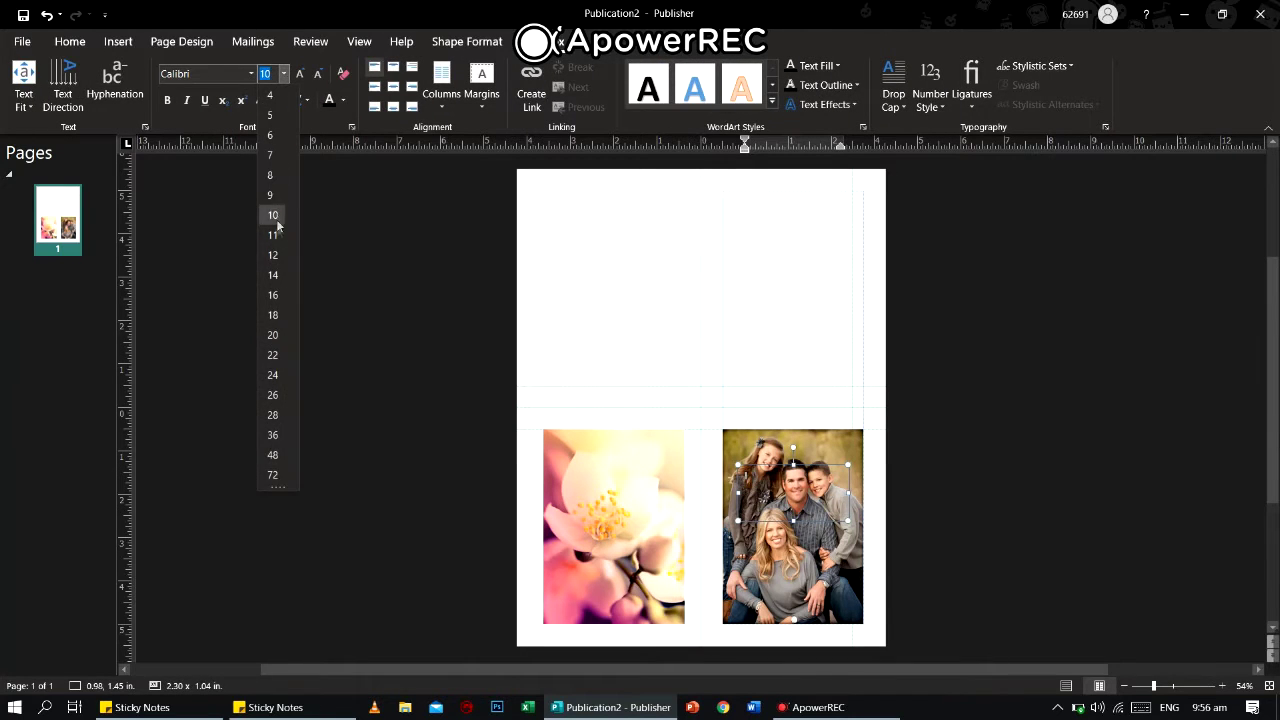
{"action": "left_click", "coordinate": [276, 276]}
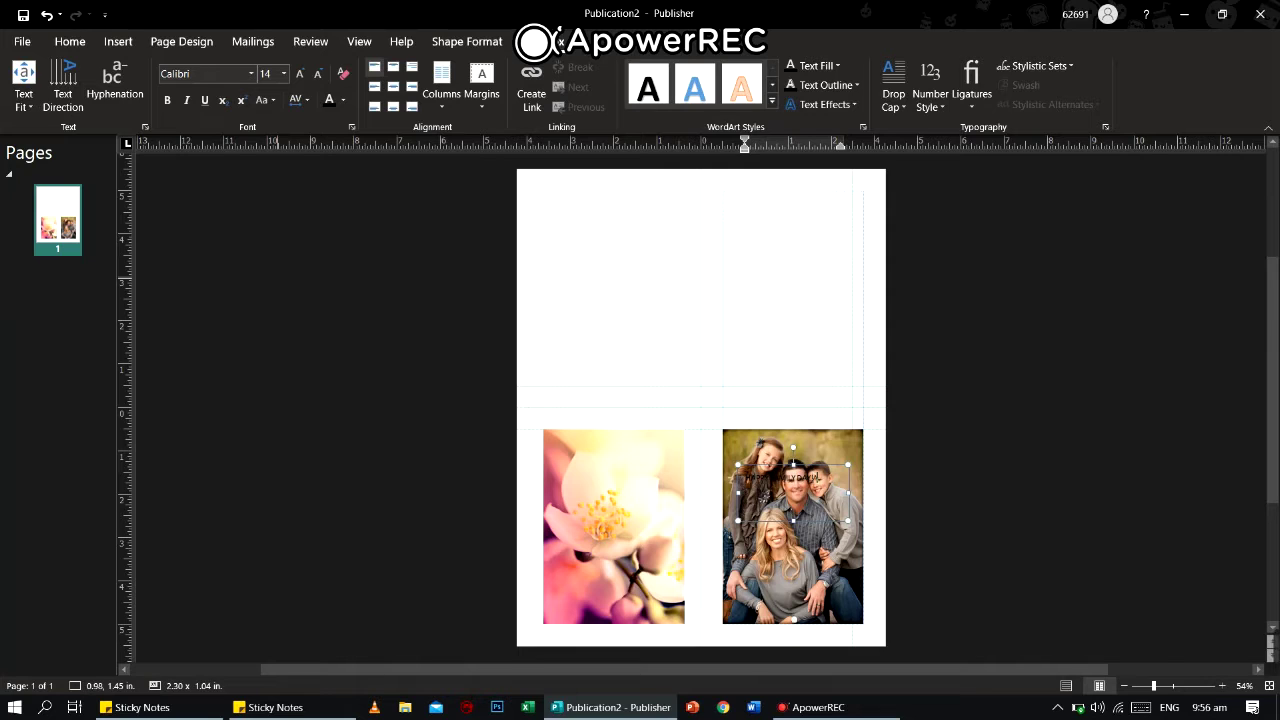
Format the "HAPPY FAMILY DAY!" text in the Broadway font at size 18
{"action": "key", "text": "ctrl+a"}
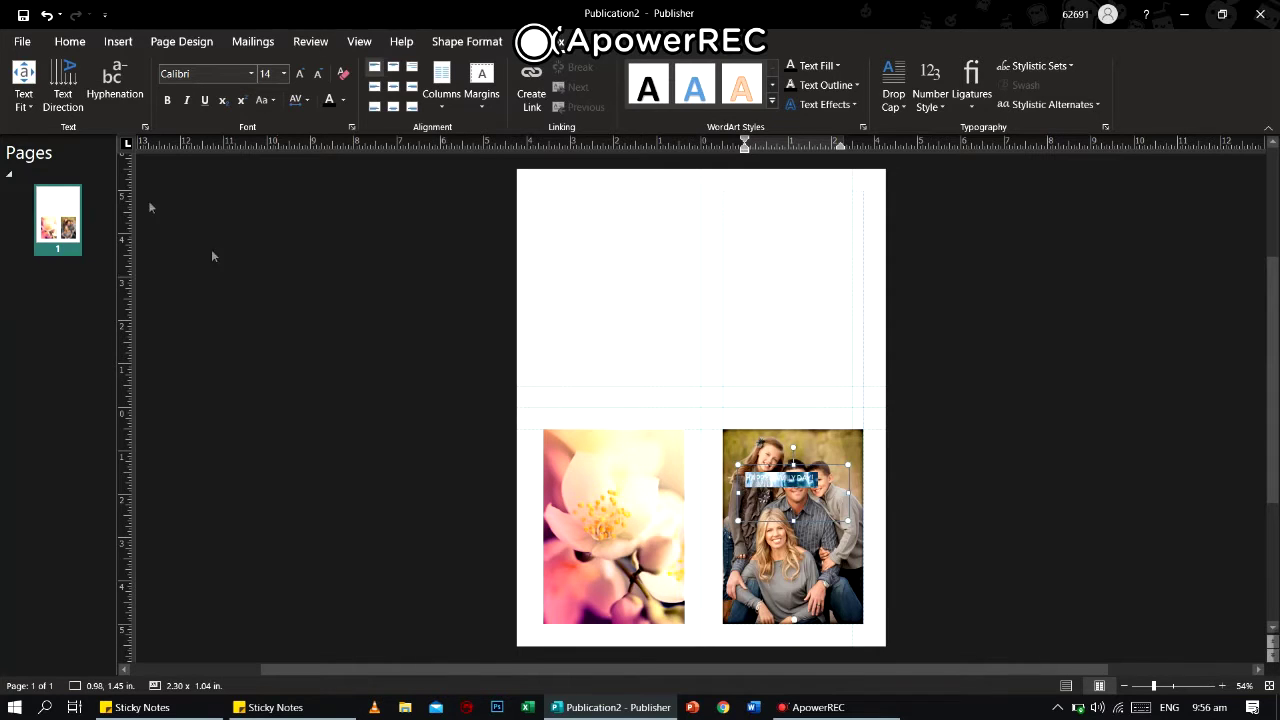
{"action": "left_click", "coordinate": [250, 74]}
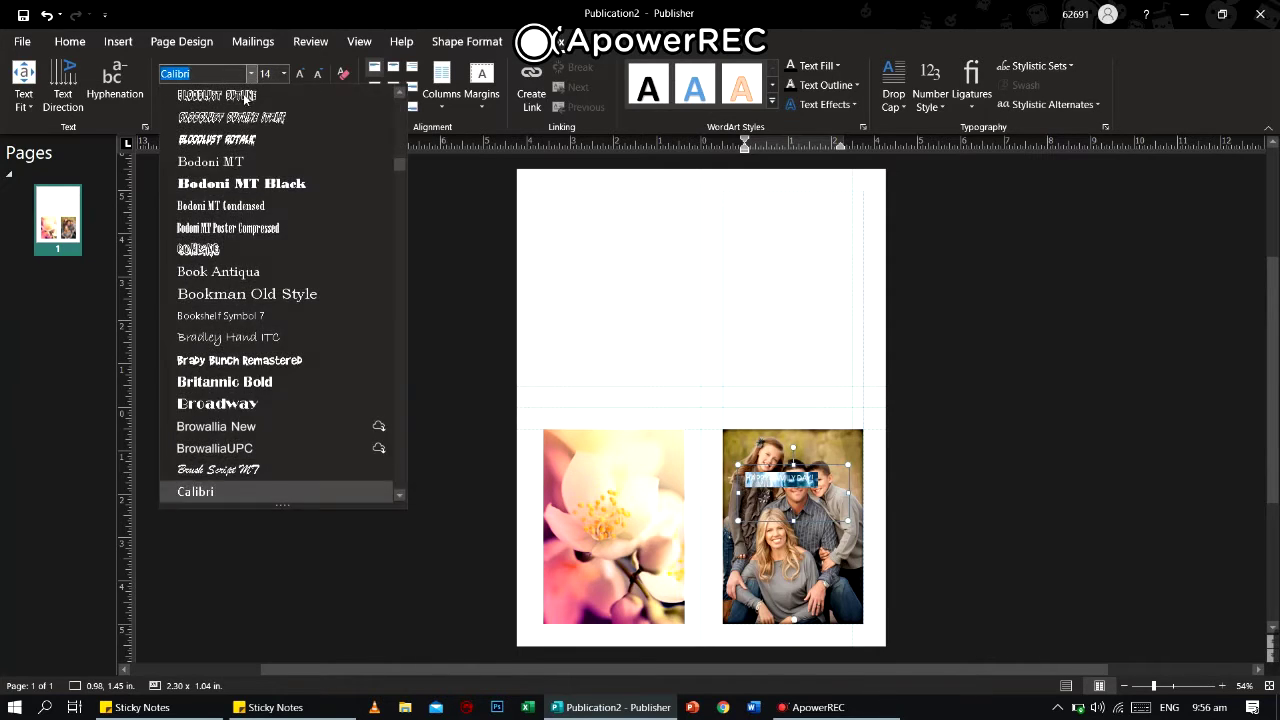
{"action": "left_click", "coordinate": [264, 400]}
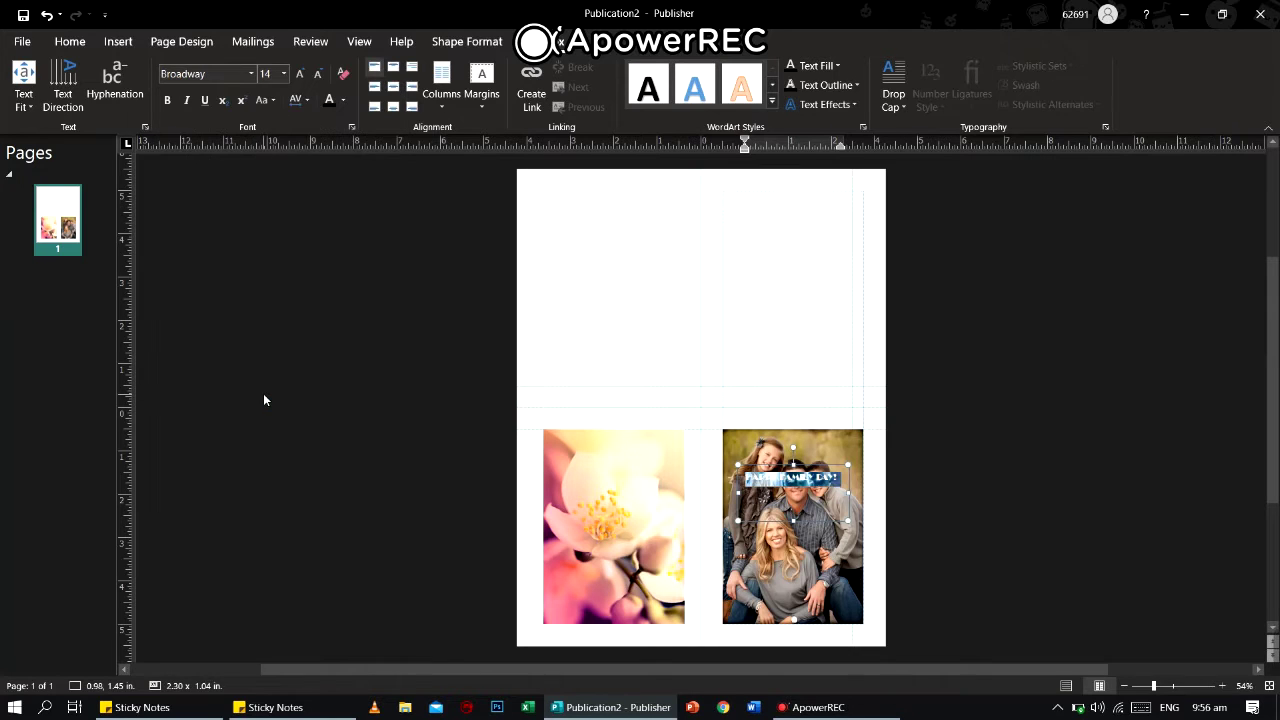
{"action": "left_click", "coordinate": [298, 74]}
{"action": "left_click", "coordinate": [300, 74]}
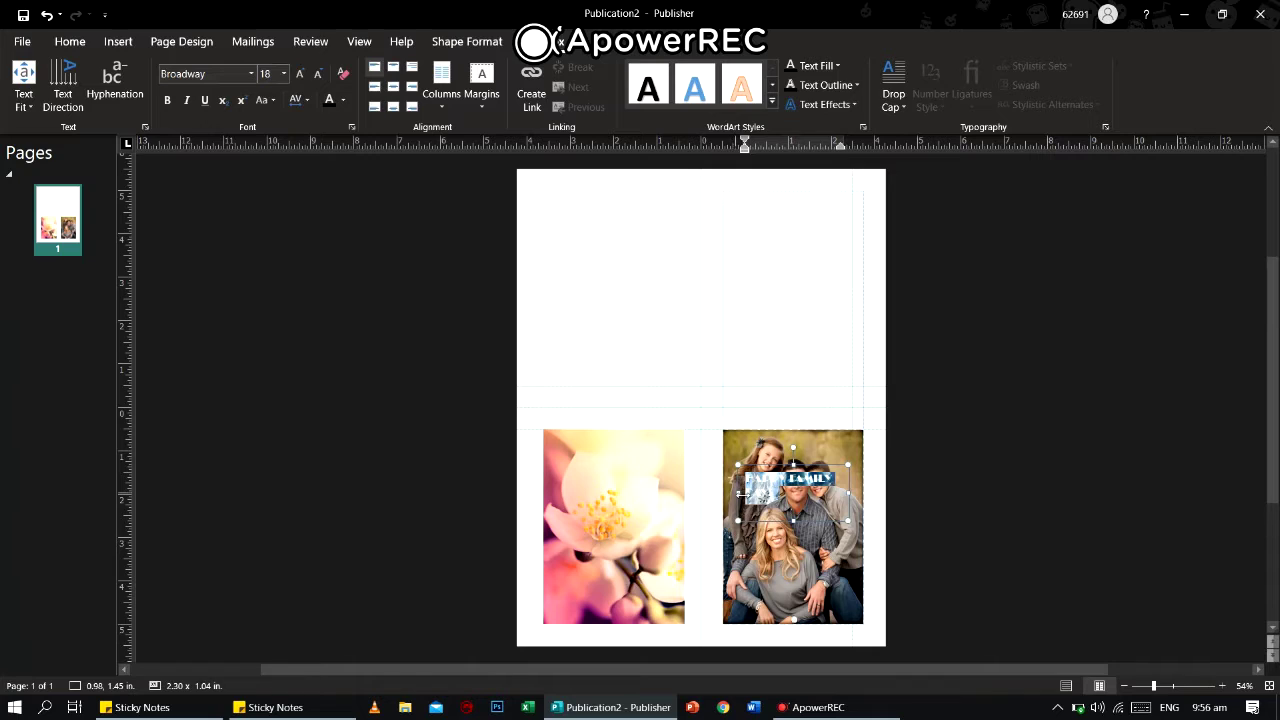
Resize the "HAPPY FAMILY DAY!" text box to about 2.92 x 0.49 in so the text fits on one line
{"action": "left_click", "coordinate": [740, 497]}
{"action": "double_click", "coordinate": [738, 493]}
{"action": "left_click_drag", "start_coordinate": [858, 502], "coordinate": [873, 495]}
{"action": "left_click", "coordinate": [797, 523]}
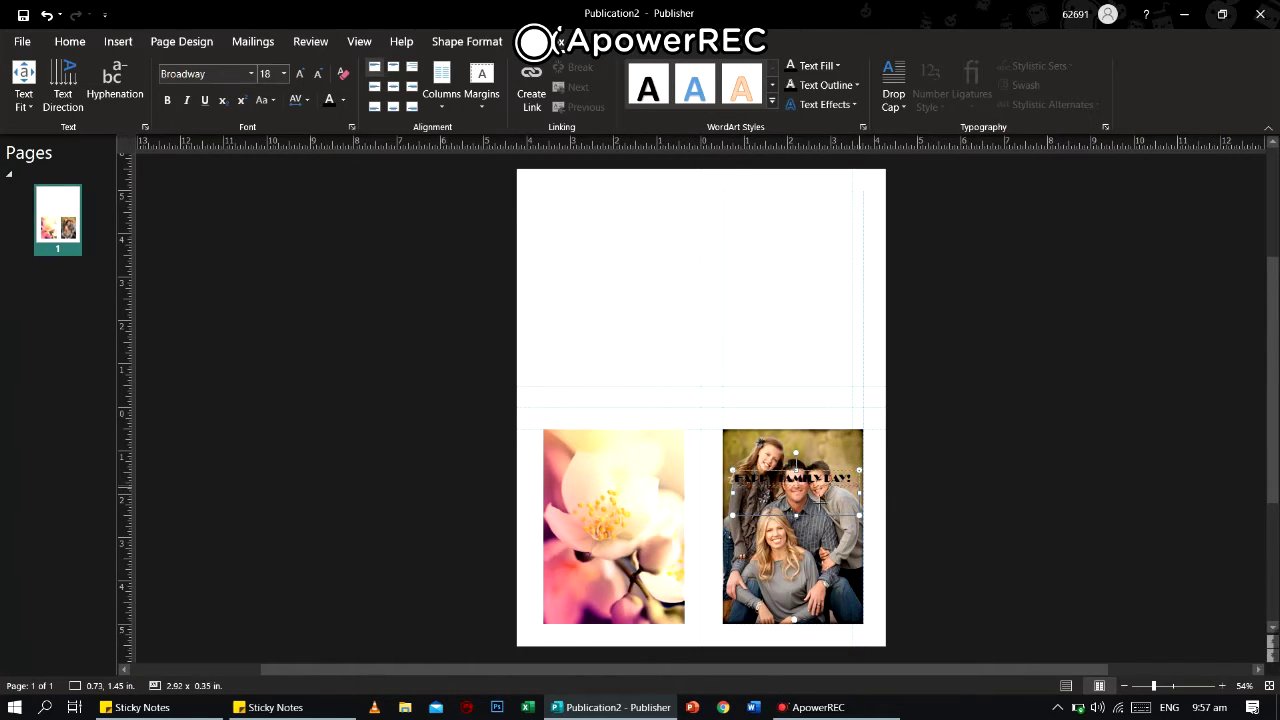
{"action": "key", "text": "ctrl+a"}
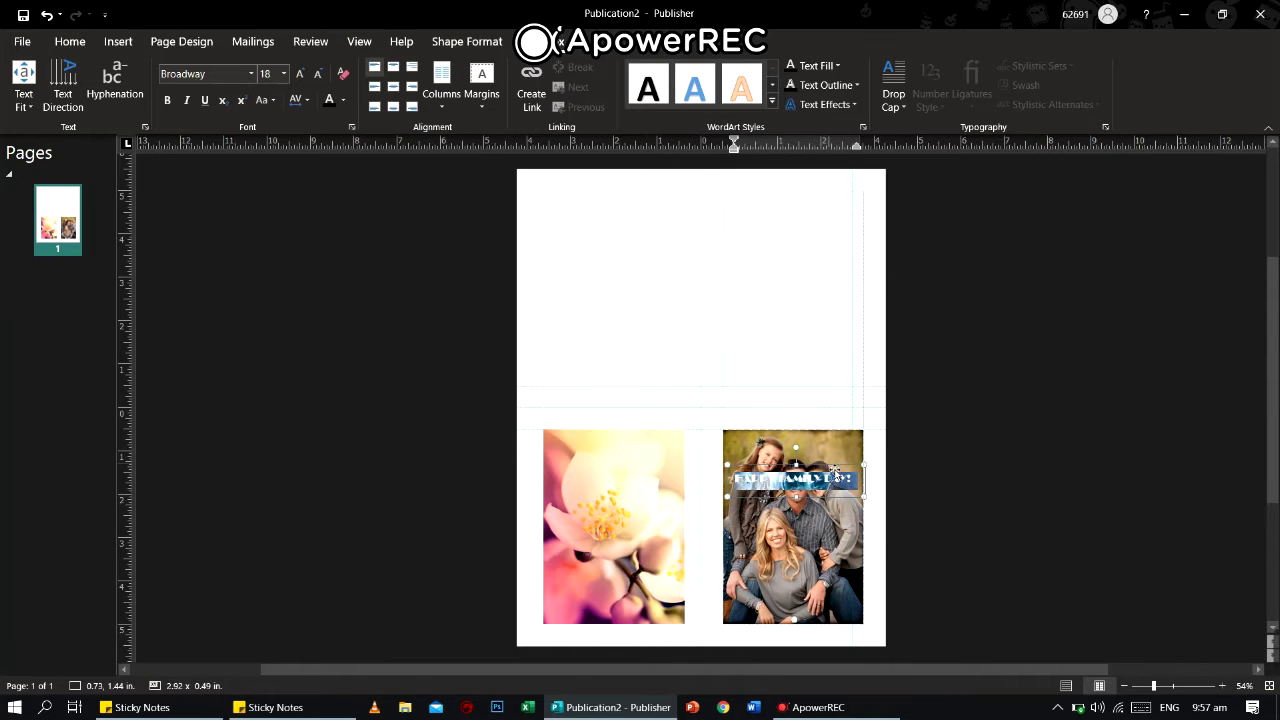
{"action": "key", "text": "Escape"}
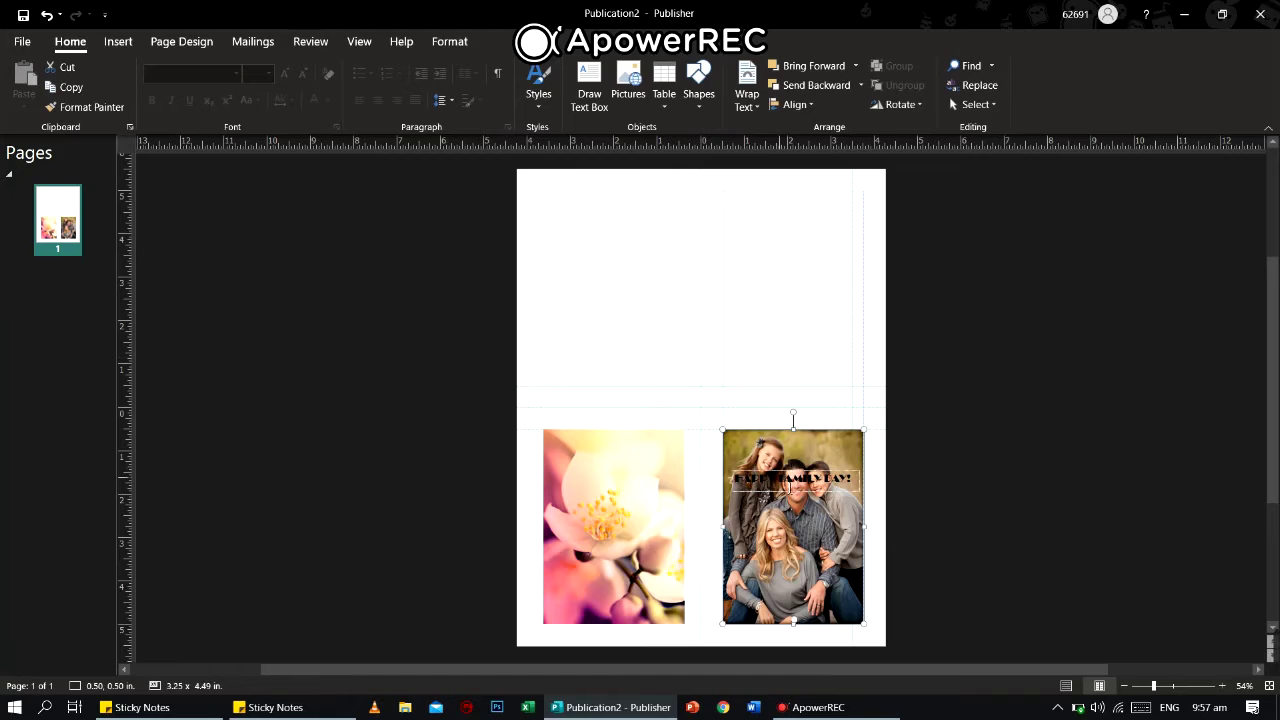
Fill the "HAPPY FAMILY DAY!" box with light blue and place it, about 0.37 in high, along the family photo's lower edge
{"action": "left_click", "coordinate": [795, 477]}
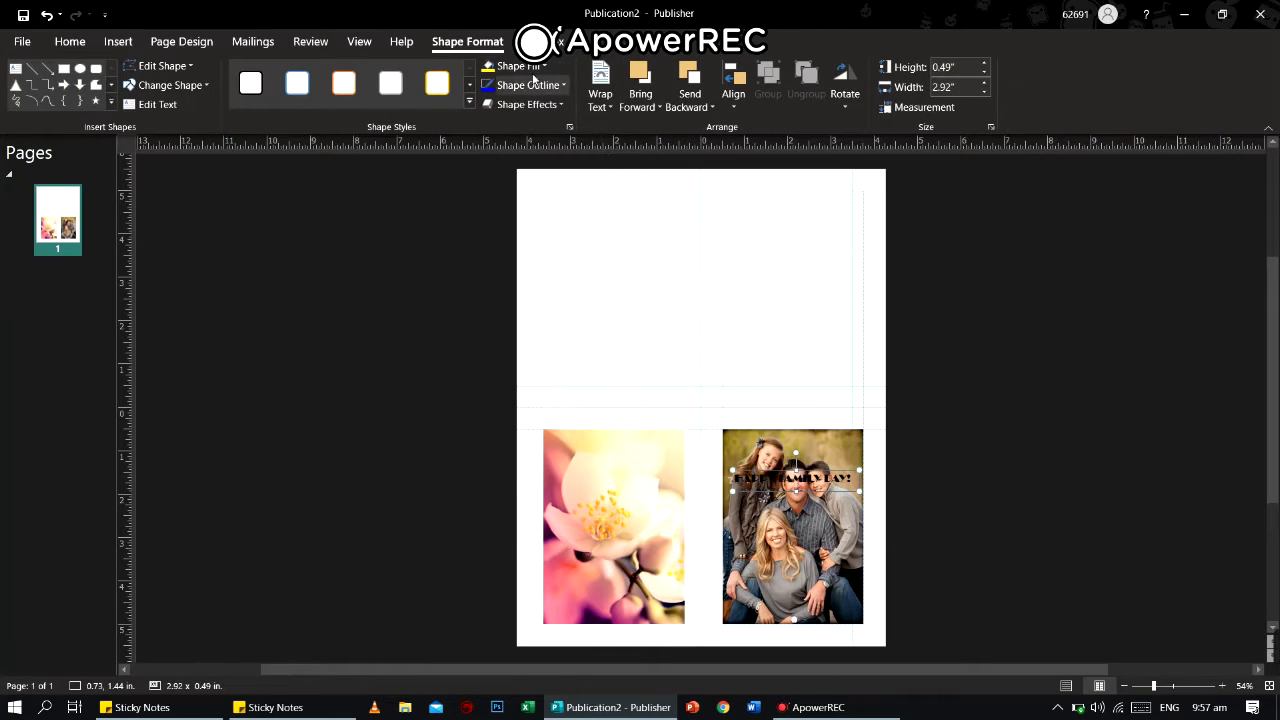
{"action": "left_click", "coordinate": [529, 67]}
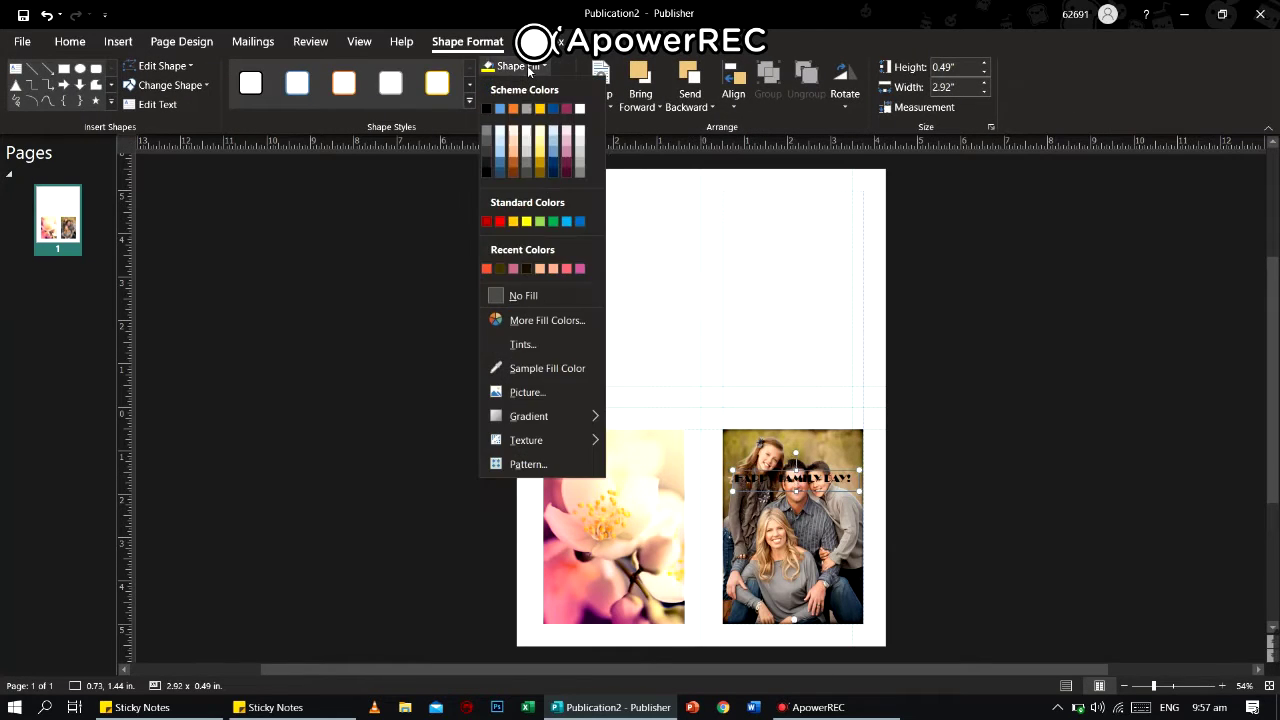
{"action": "left_click", "coordinate": [500, 156]}
{"action": "left_click_drag", "start_coordinate": [798, 496], "coordinate": [808, 610]}
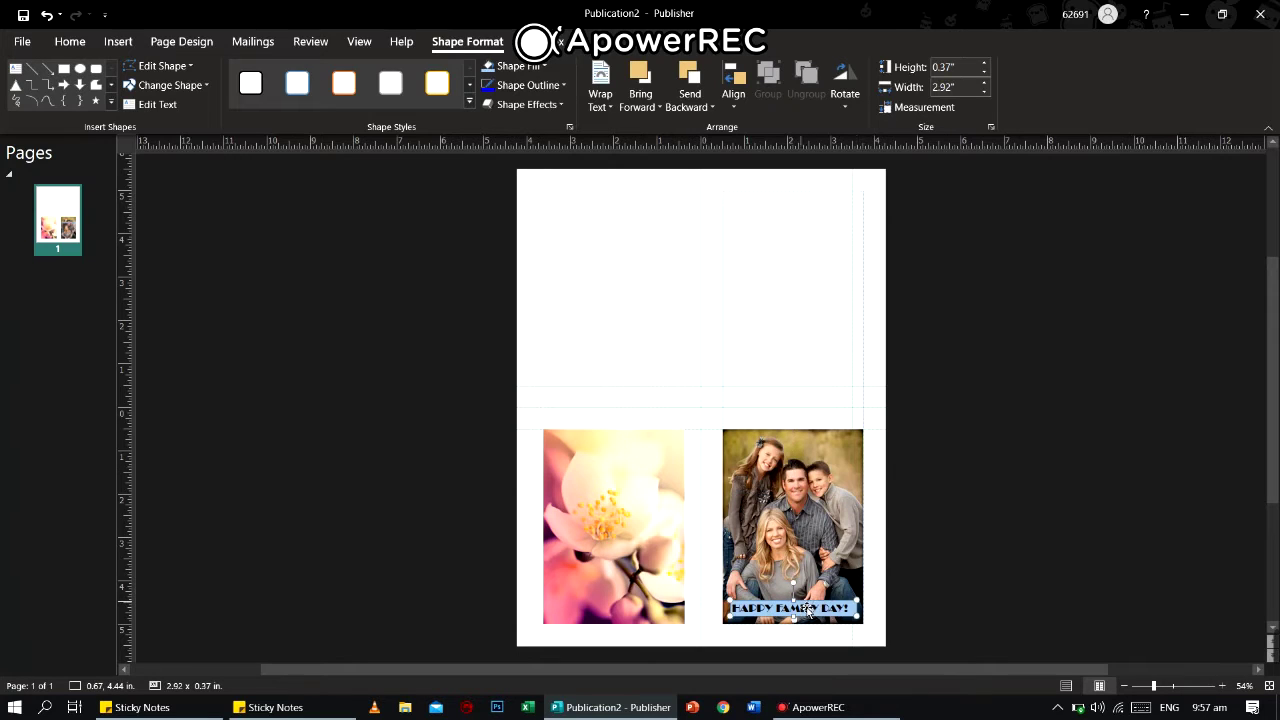
{"action": "left_click", "coordinate": [763, 380]}
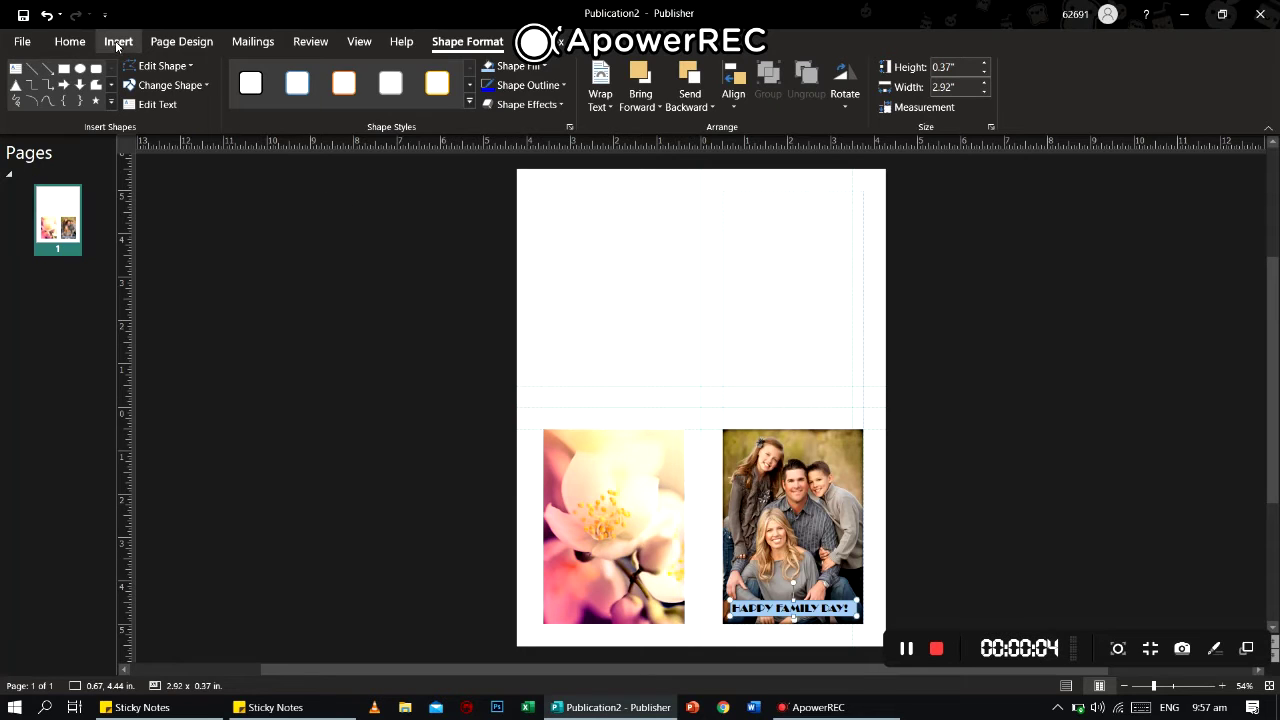
Draw a text box about 2.70 x 1.24 in over the flower picture and enter "Thank you Mom and Dad!" at size 18
{"action": "left_click", "coordinate": [118, 43]}
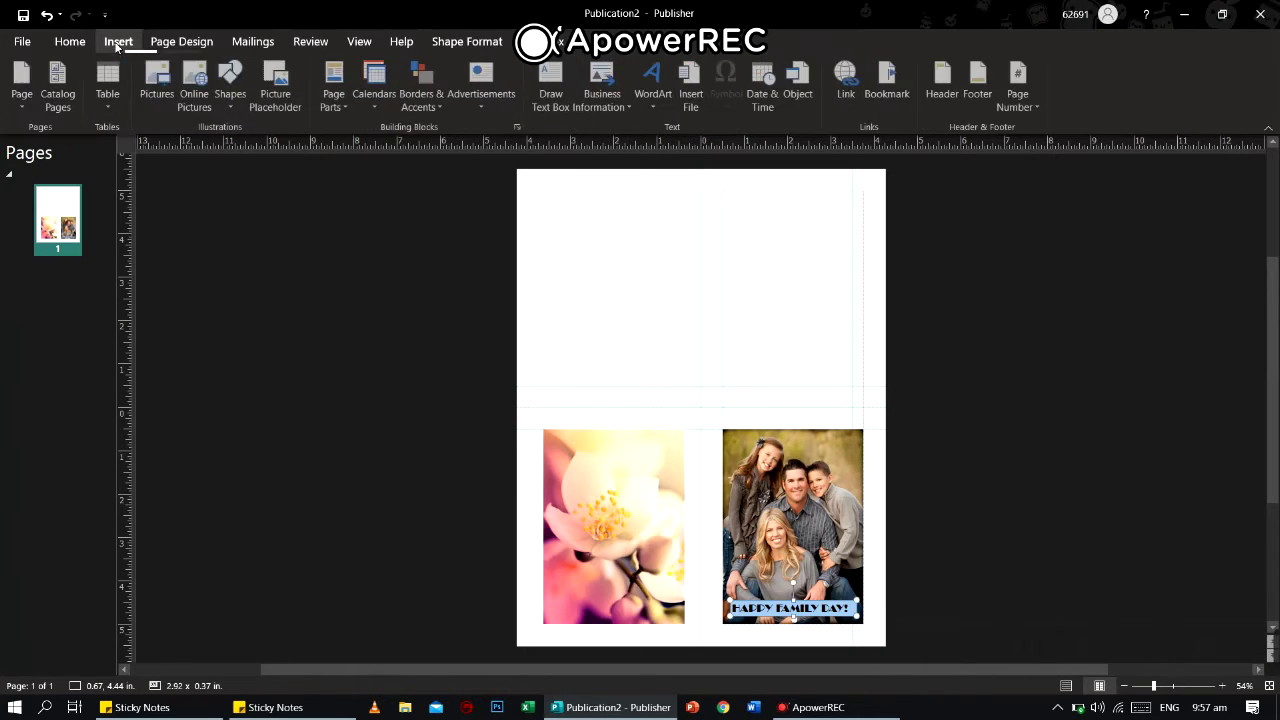
{"action": "left_click", "coordinate": [552, 85]}
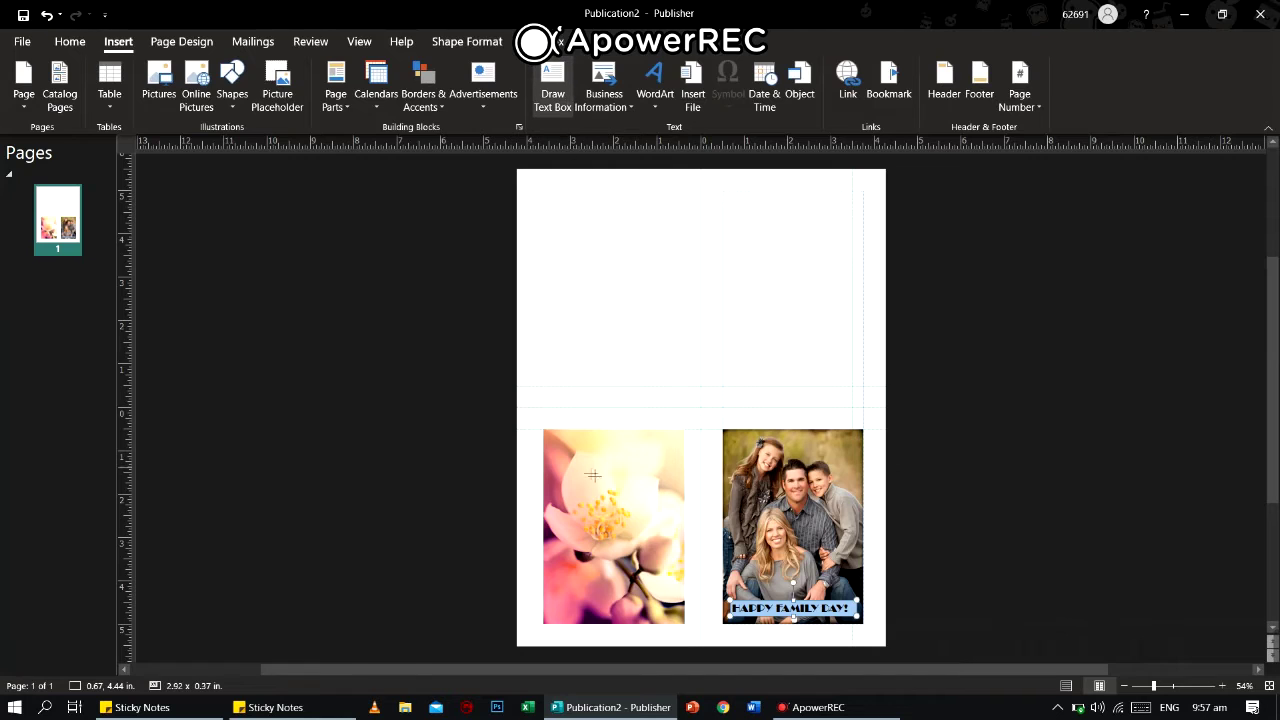
{"action": "mouse_move", "coordinate": [553, 457]}
{"action": "left_mouse_down"}
{"action": "mouse_move", "coordinate": [600, 505]}
{"action": "mouse_move", "coordinate": [678, 519]}
{"action": "left_mouse_up"}
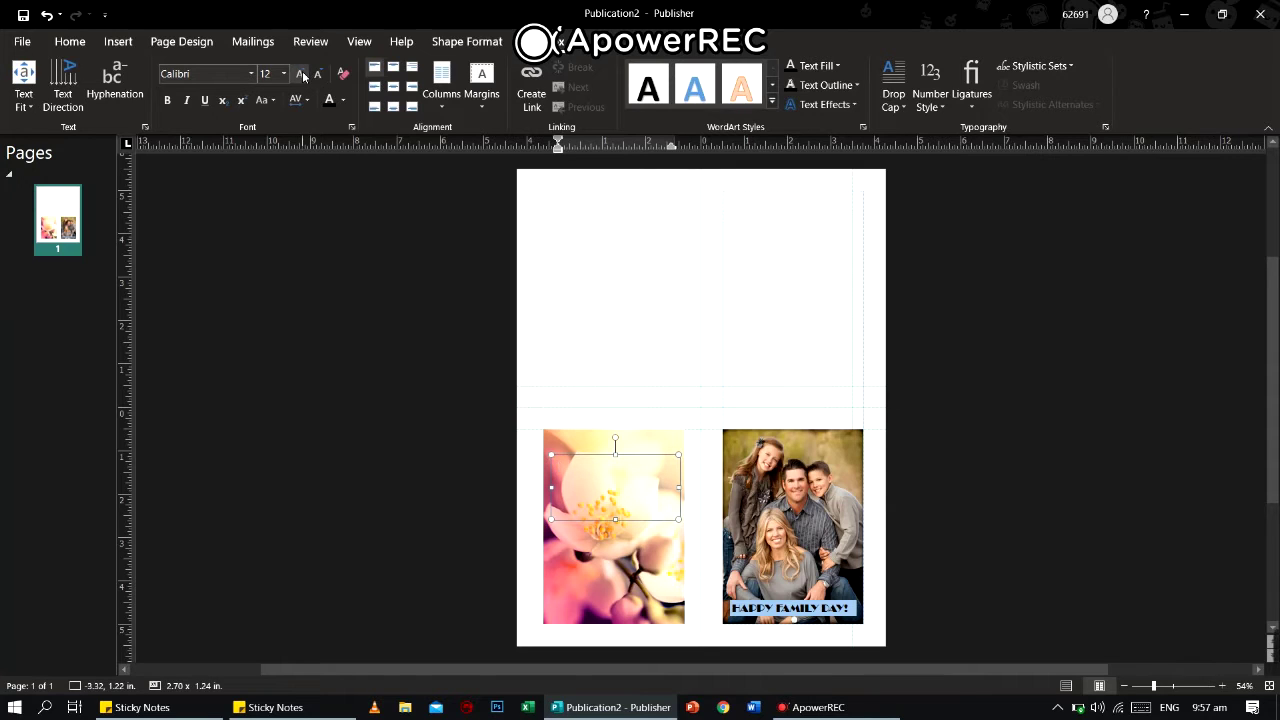
{"action": "left_click", "coordinate": [284, 73]}
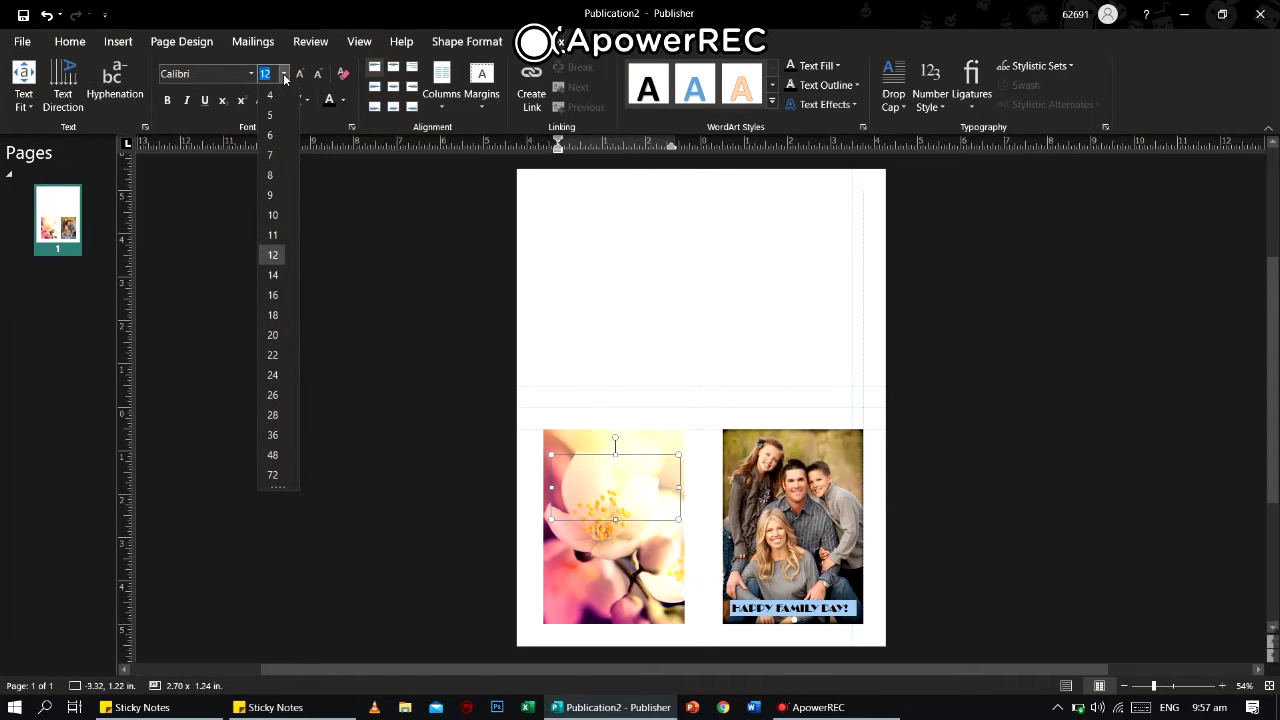
{"action": "left_click", "coordinate": [273, 314]}
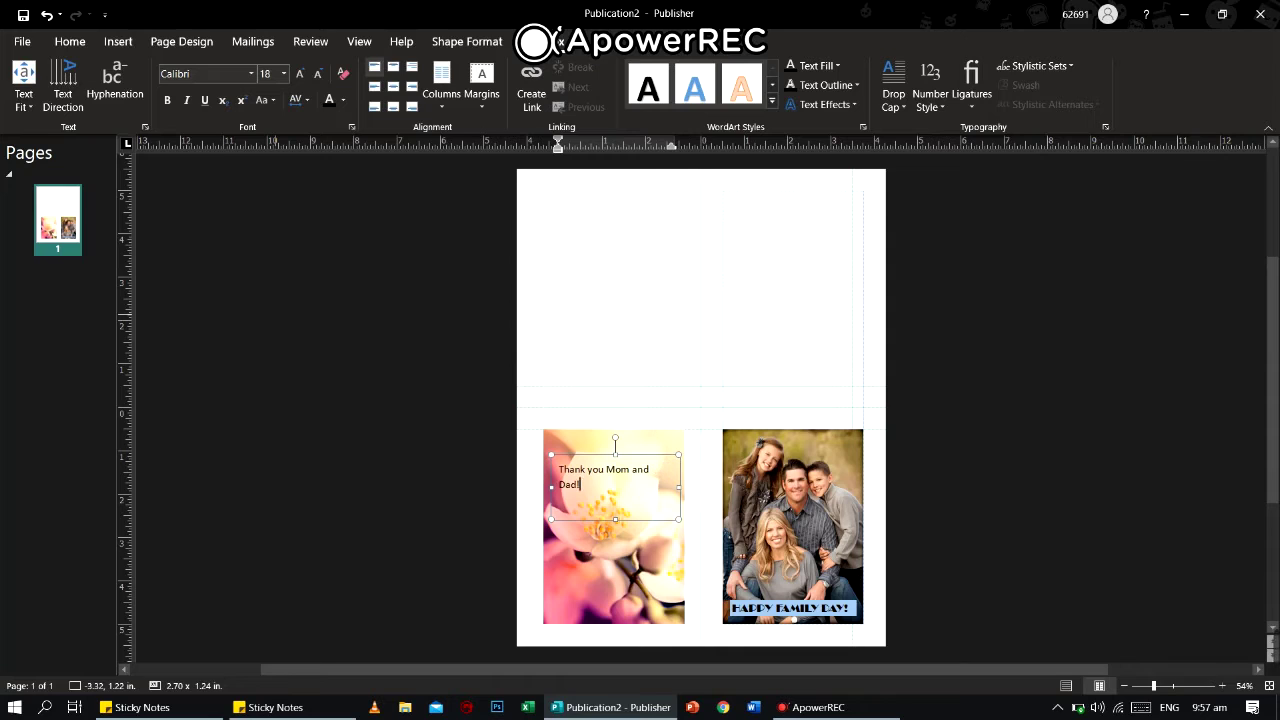
Centre the "Thank you Mom and Dad!" text in its box over the flower picture
{"action": "key", "text": "ctrl+a"}
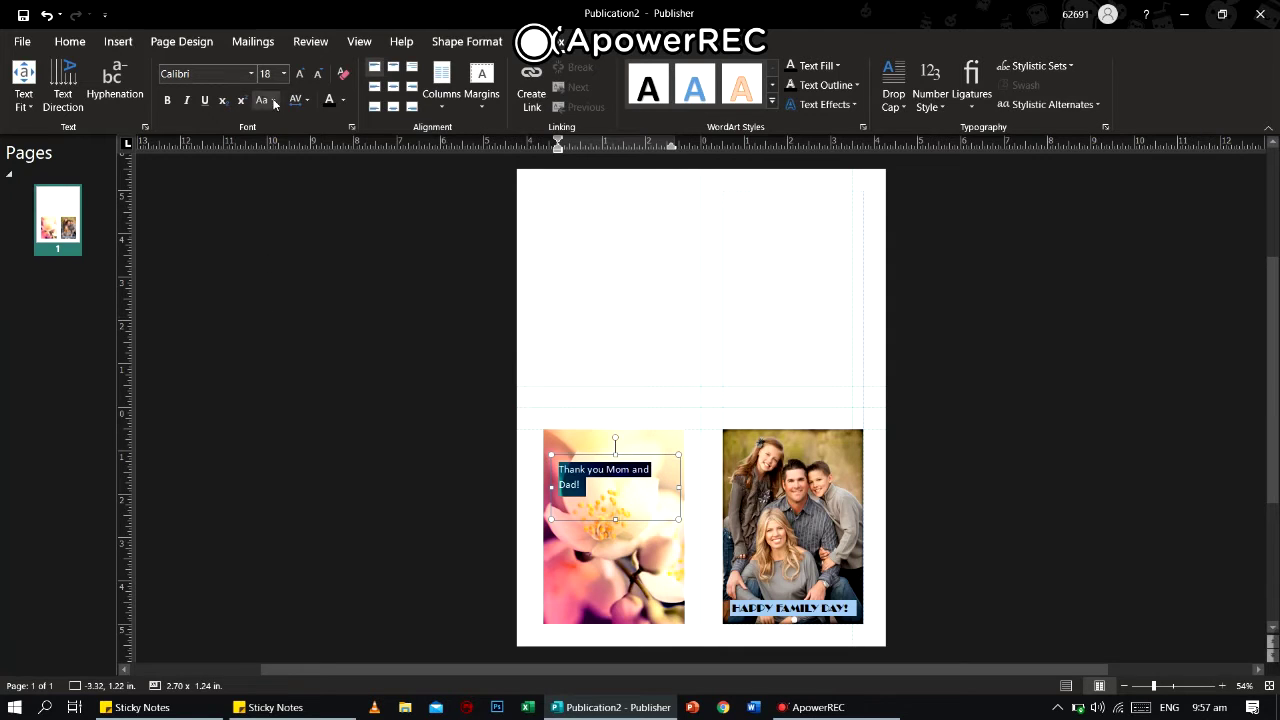
{"action": "left_click", "coordinate": [70, 41]}
{"action": "left_click", "coordinate": [377, 100]}
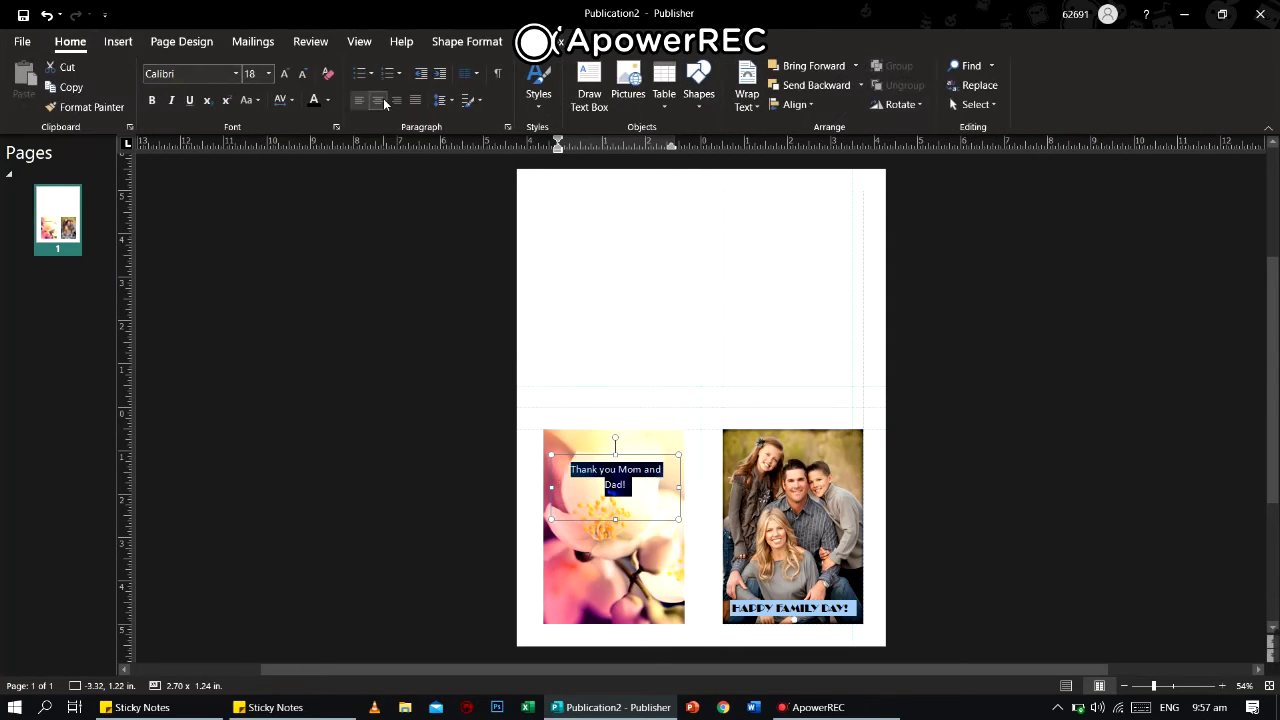
Try the Confetti Stream font on the "Thank you Mom and Dad!" text
{"action": "left_click", "coordinate": [237, 74]}
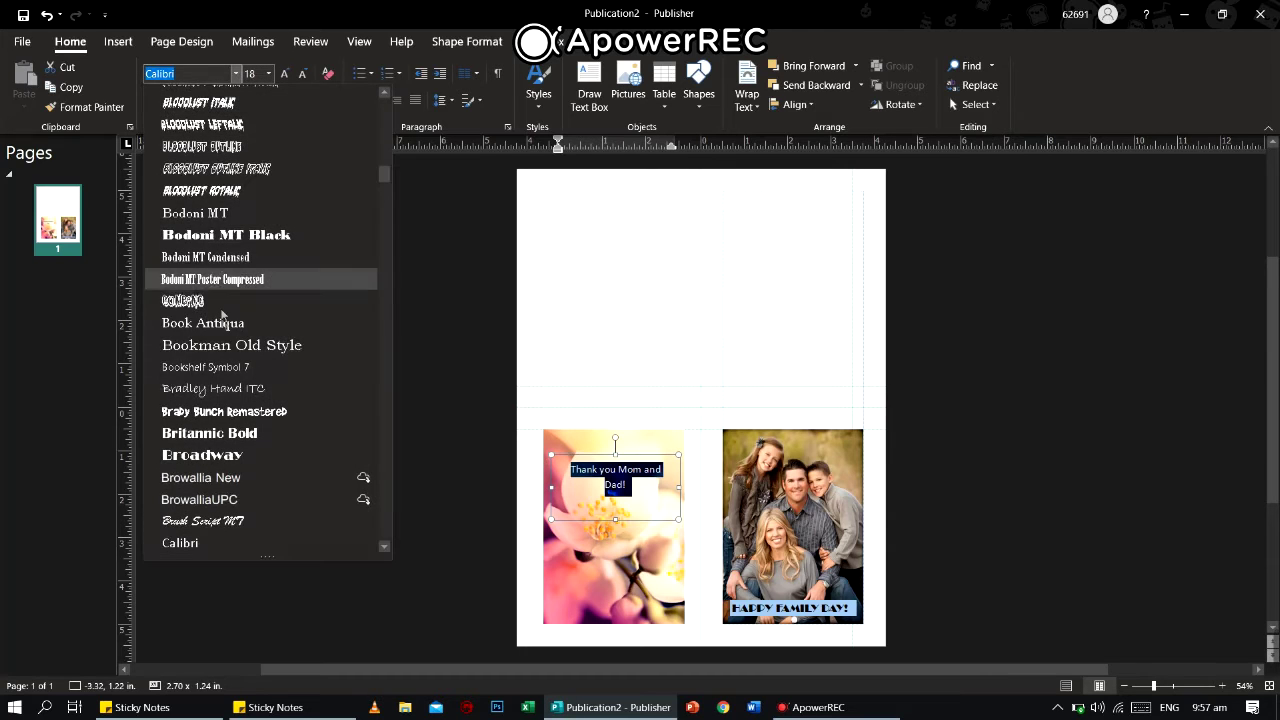
{"action": "scroll", "coordinate": [224, 397], "scroll_direction": "down", "scroll_amount": 3}
{"action": "scroll", "coordinate": [224, 397], "scroll_direction": "down", "scroll_amount": 9}
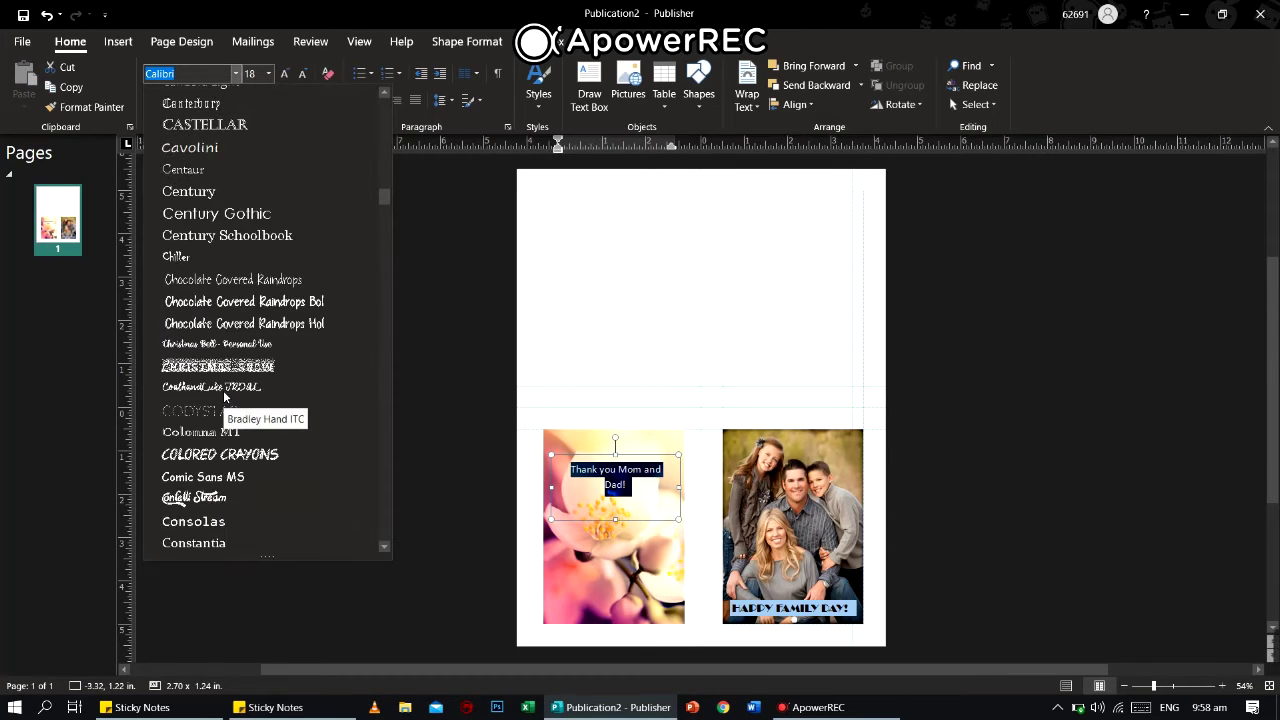
{"action": "left_click", "coordinate": [240, 322]}
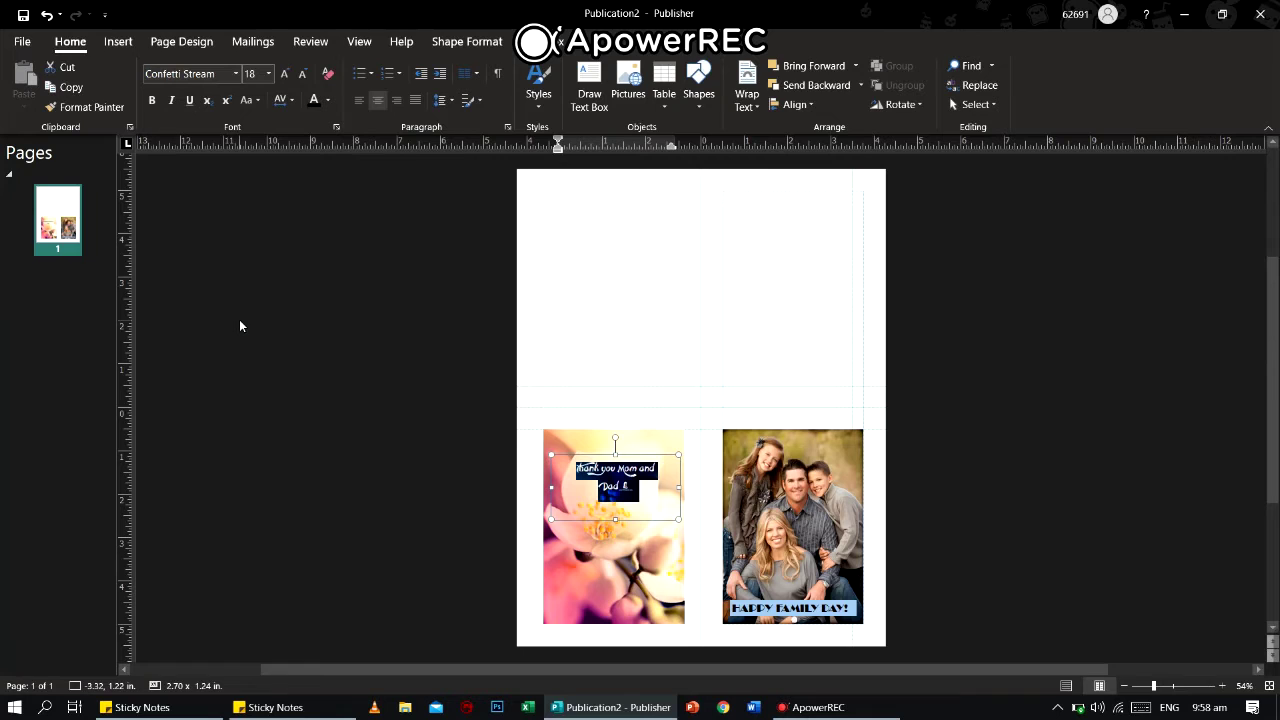
Format the "Thank you Mom and Dad!" text in the Edwardian Script ITC font
{"action": "left_click", "coordinate": [237, 74]}
{"action": "scroll", "coordinate": [232, 313], "scroll_direction": "down", "scroll_amount": 6}
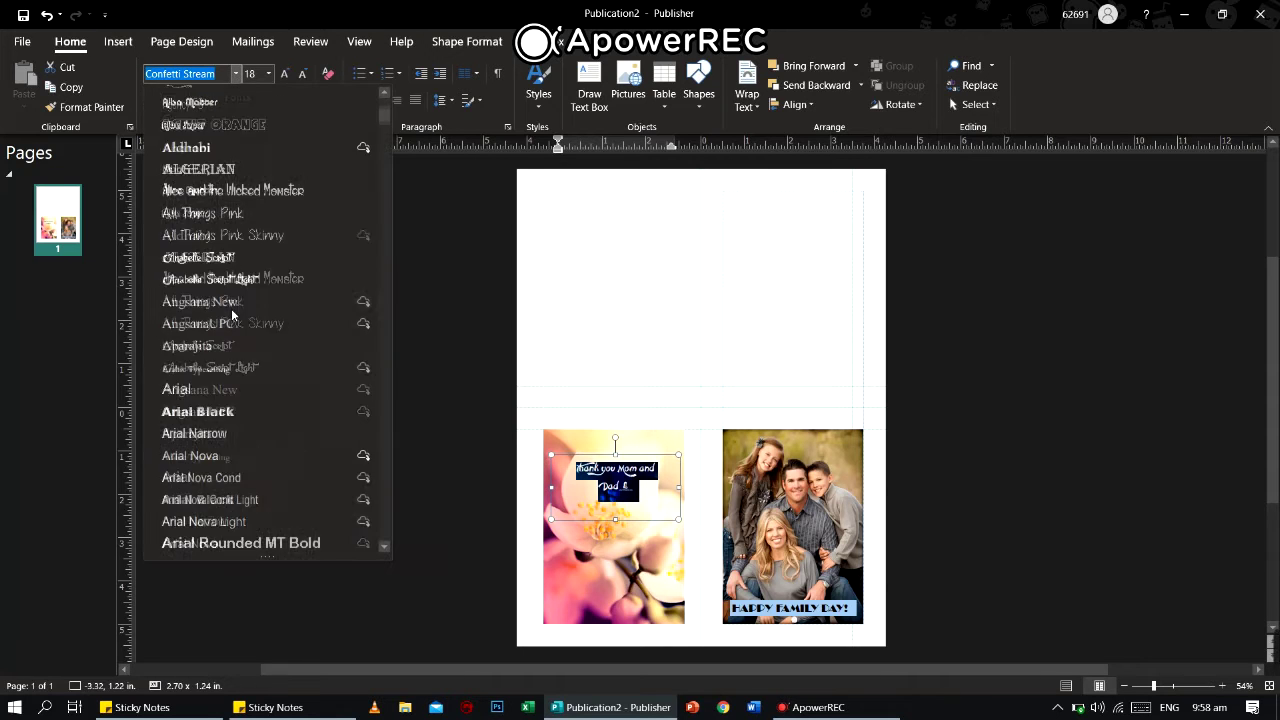
{"action": "scroll", "coordinate": [232, 313], "scroll_direction": "down", "scroll_amount": 15}
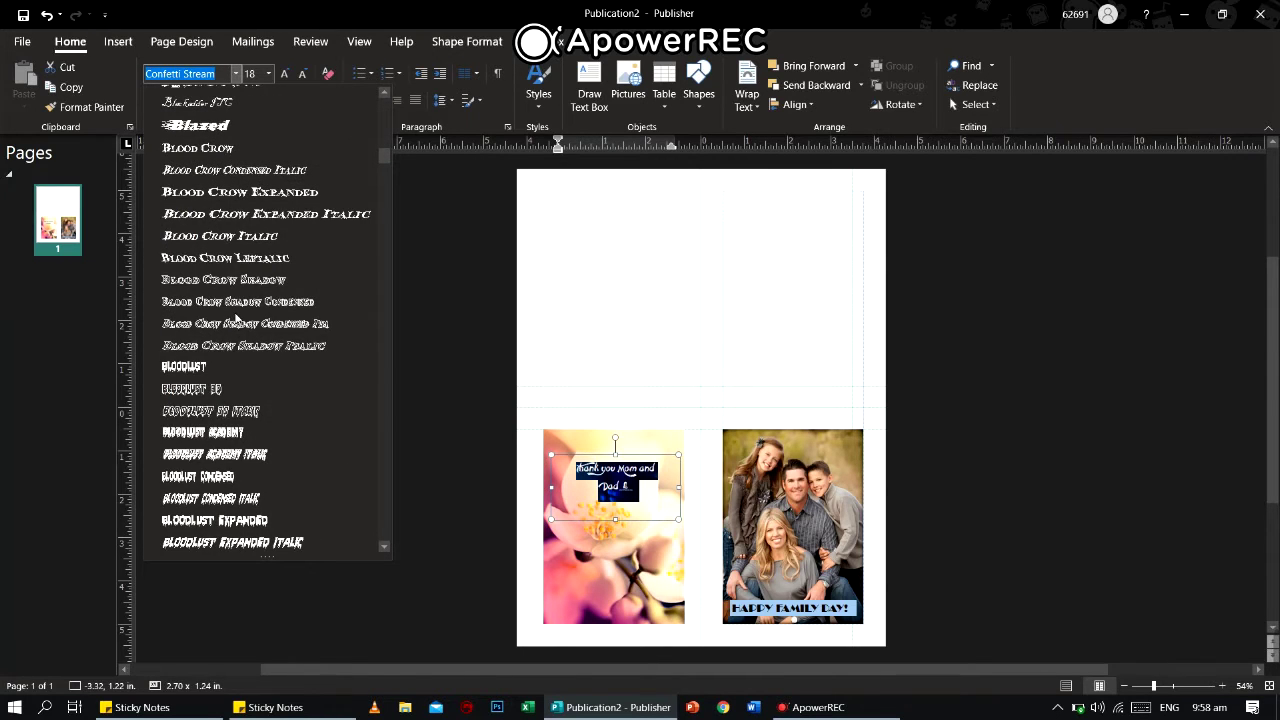
{"action": "scroll", "coordinate": [241, 323], "scroll_direction": "down", "scroll_amount": 15}
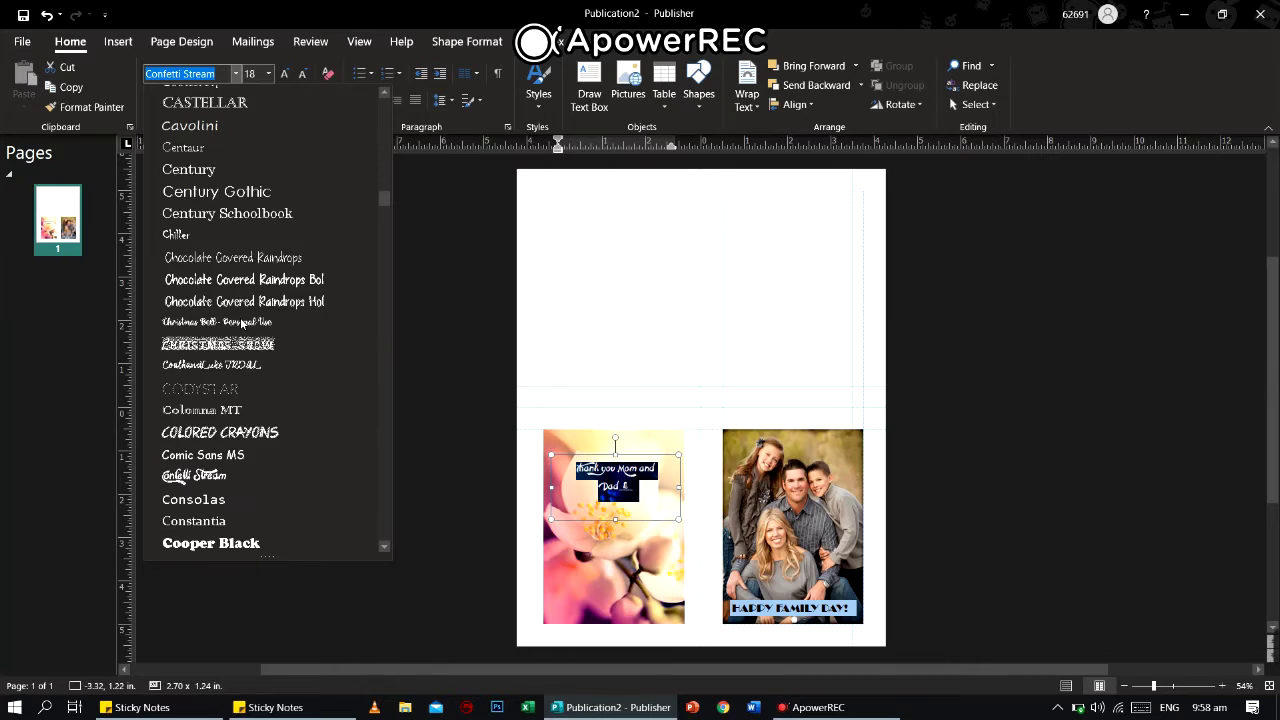
{"action": "scroll", "coordinate": [255, 300], "scroll_direction": "down", "scroll_amount": 7}
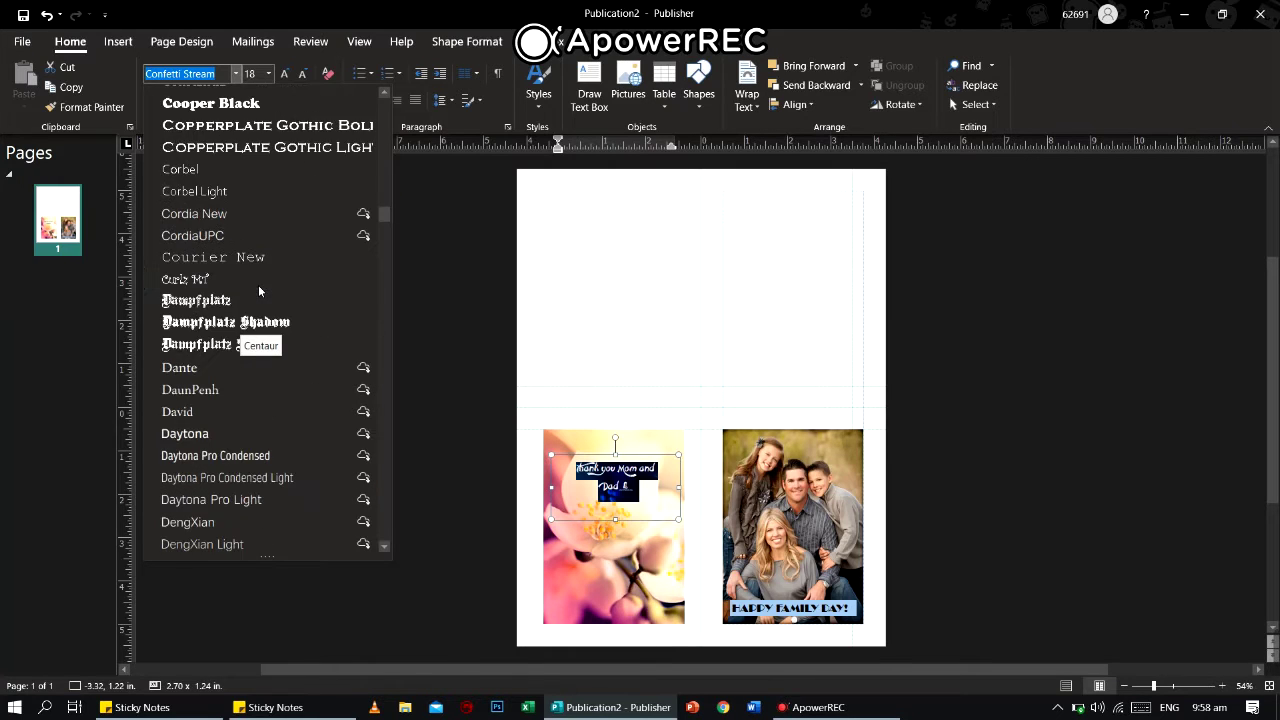
{"action": "scroll", "coordinate": [259, 291], "scroll_direction": "down", "scroll_amount": 7}
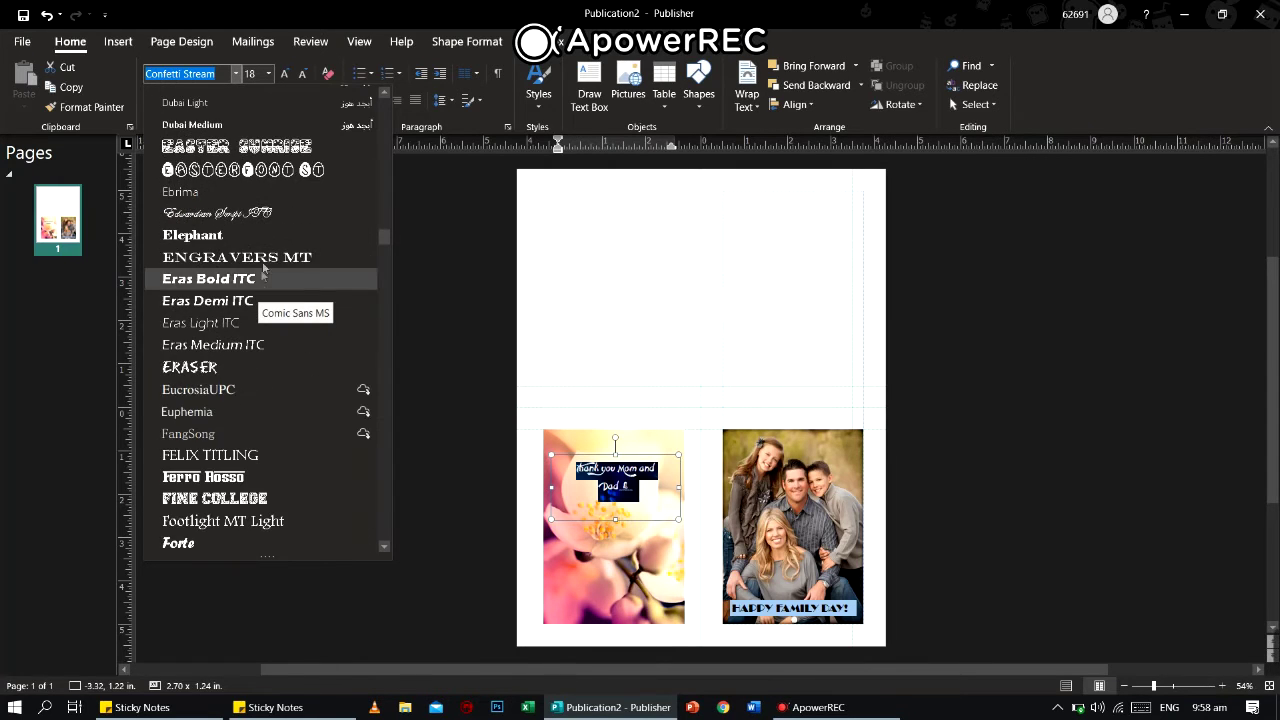
{"action": "left_click", "coordinate": [273, 213]}
Set the "Thank you Mom and Dad!" text to size 48
{"action": "left_click", "coordinate": [285, 74]}
{"action": "left_click", "coordinate": [285, 74]}
{"action": "left_click", "coordinate": [285, 74]}
{"action": "left_click", "coordinate": [285, 74]}
{"action": "left_click", "coordinate": [285, 74]}
{"action": "left_click", "coordinate": [285, 74]}
{"action": "left_click", "coordinate": [285, 74]}
{"action": "left_click", "coordinate": [285, 74]}
{"action": "left_click", "coordinate": [285, 74]}
{"action": "left_click", "coordinate": [302, 75]}
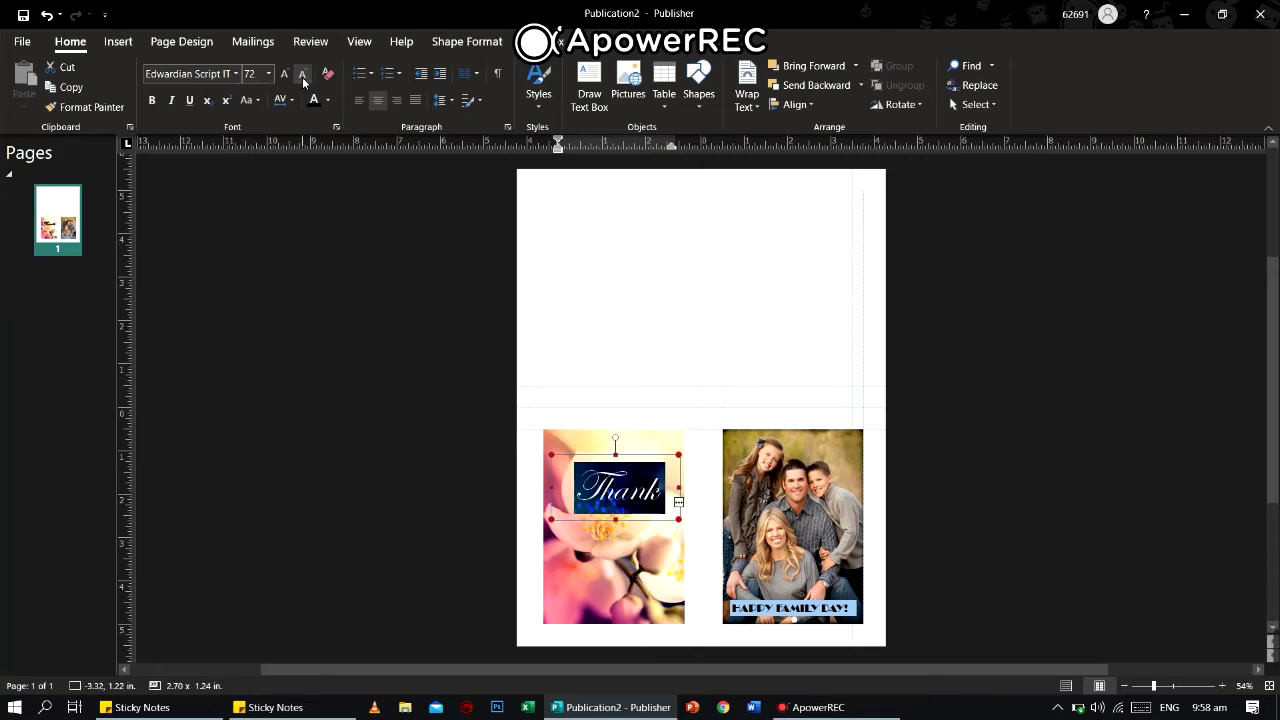
{"action": "left_click", "coordinate": [302, 75]}
{"action": "left_click", "coordinate": [302, 75]}
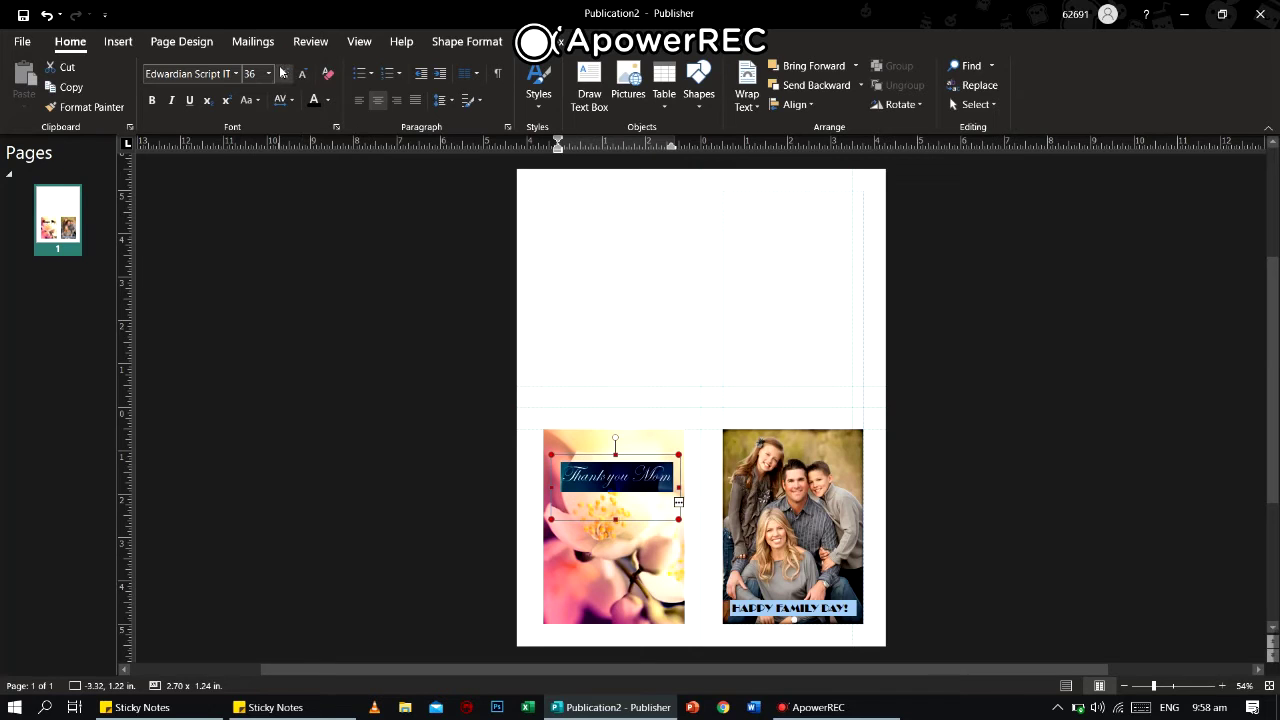
{"action": "left_click", "coordinate": [283, 74]}
Extend the thank-you text box downward to about 2.71 x 2.88 in so the whole message fits, and deselect it
{"action": "left_click", "coordinate": [632, 549]}
{"action": "left_click_drag", "start_coordinate": [632, 549], "coordinate": [633, 598]}
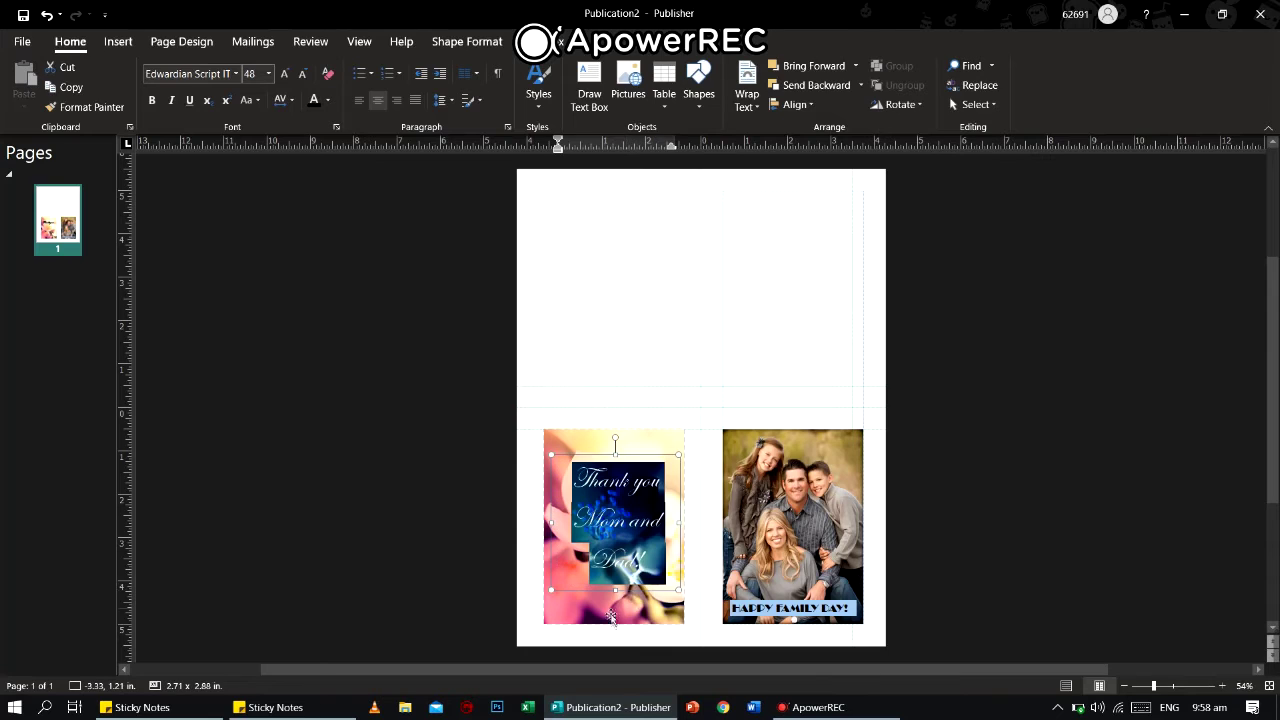
{"action": "left_click", "coordinate": [612, 617]}
{"action": "left_click", "coordinate": [628, 470]}
{"action": "left_click", "coordinate": [775, 522]}
{"action": "left_click", "coordinate": [714, 220]}
Draw a text box about 3.27 x 4.09 in above the flower picture and write a size 18 thank-you letter to mom and dad, signed by name
{"action": "left_click", "coordinate": [116, 42]}
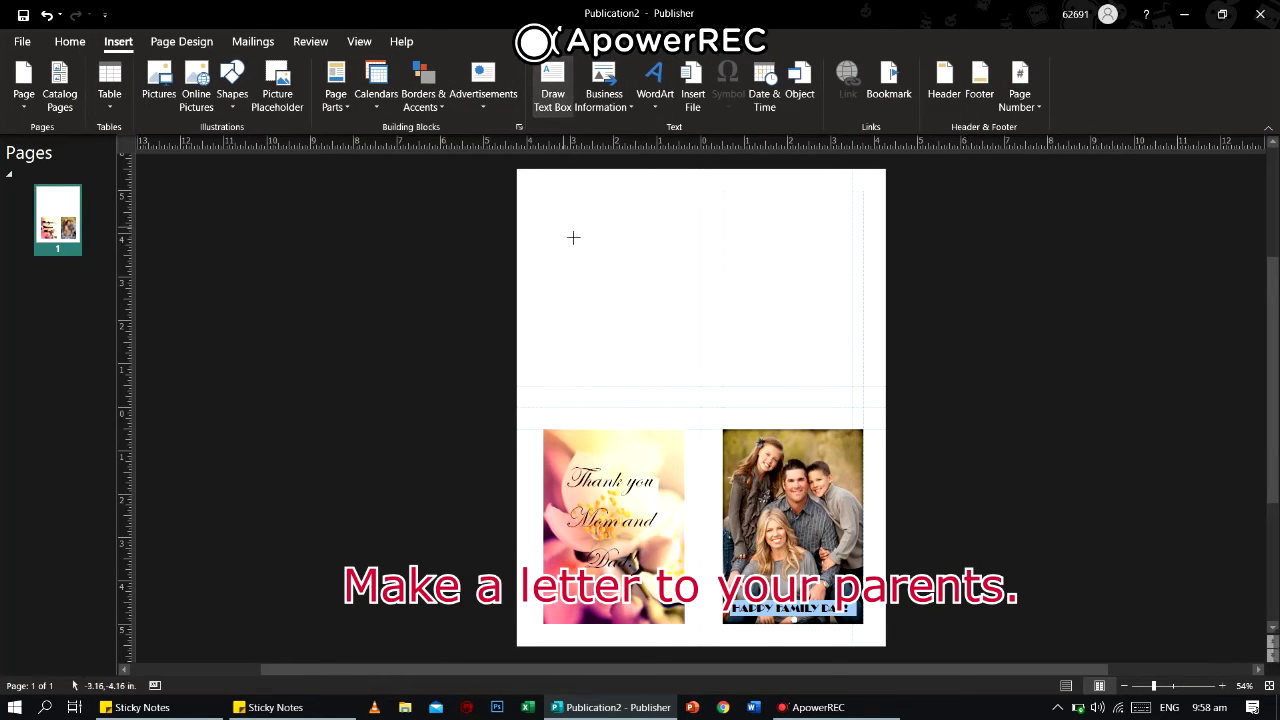
{"action": "left_click_drag", "start_coordinate": [537, 187], "coordinate": [688, 375]}
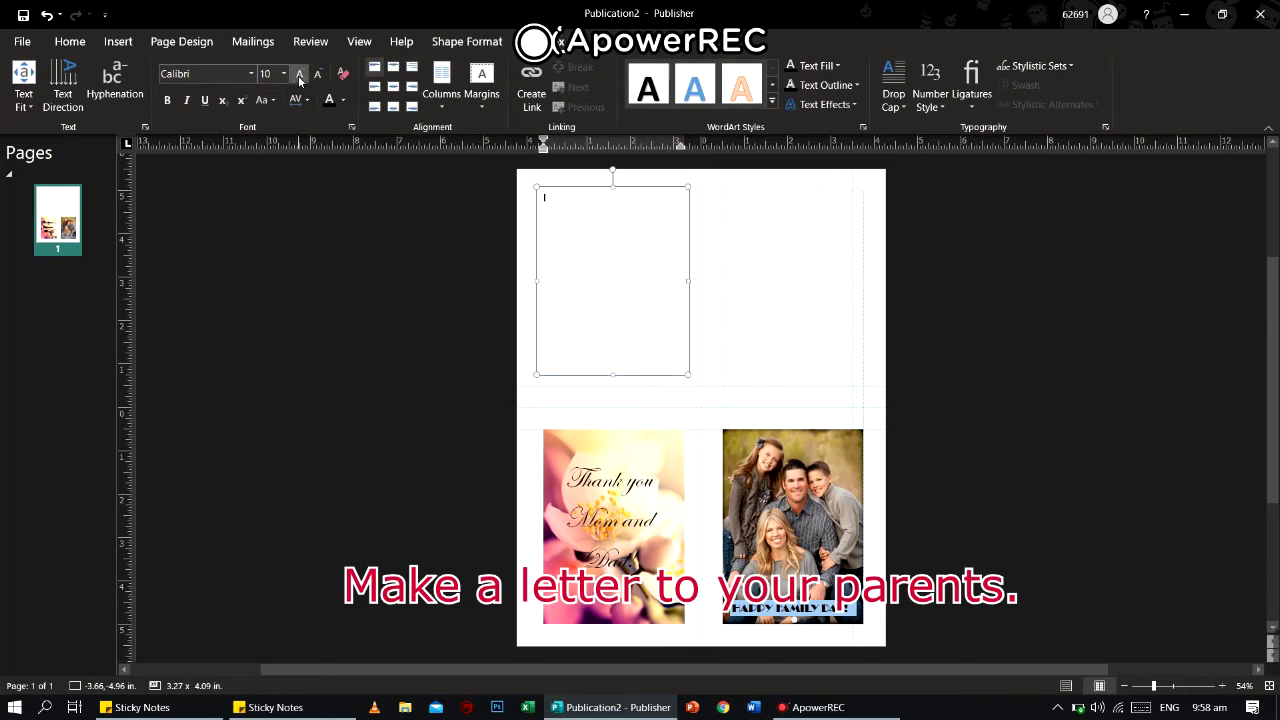
{"action": "left_click", "coordinate": [299, 78]}
{"action": "left_click", "coordinate": [299, 78]}
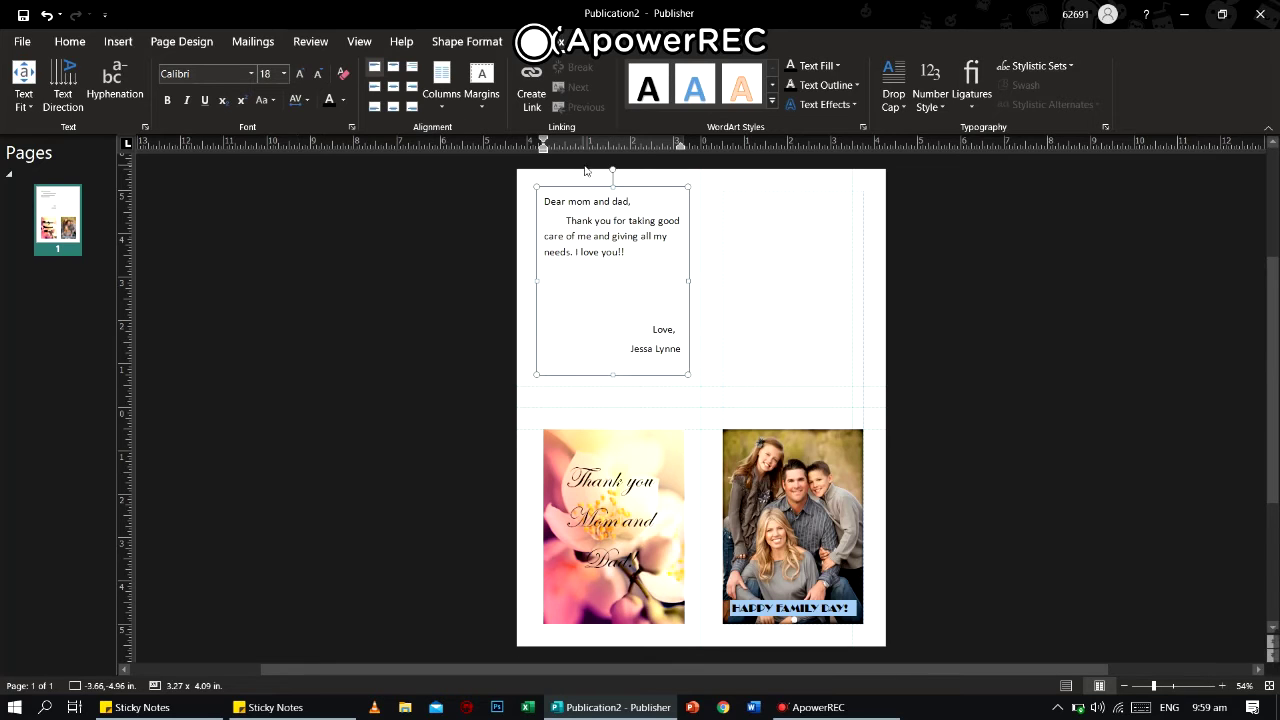
Rotate the letter's text box by 180 degrees so it reads upside down on the page, and deselect it
{"action": "left_click_drag", "start_coordinate": [612, 172], "coordinate": [614, 402]}
{"action": "left_click", "coordinate": [763, 332]}
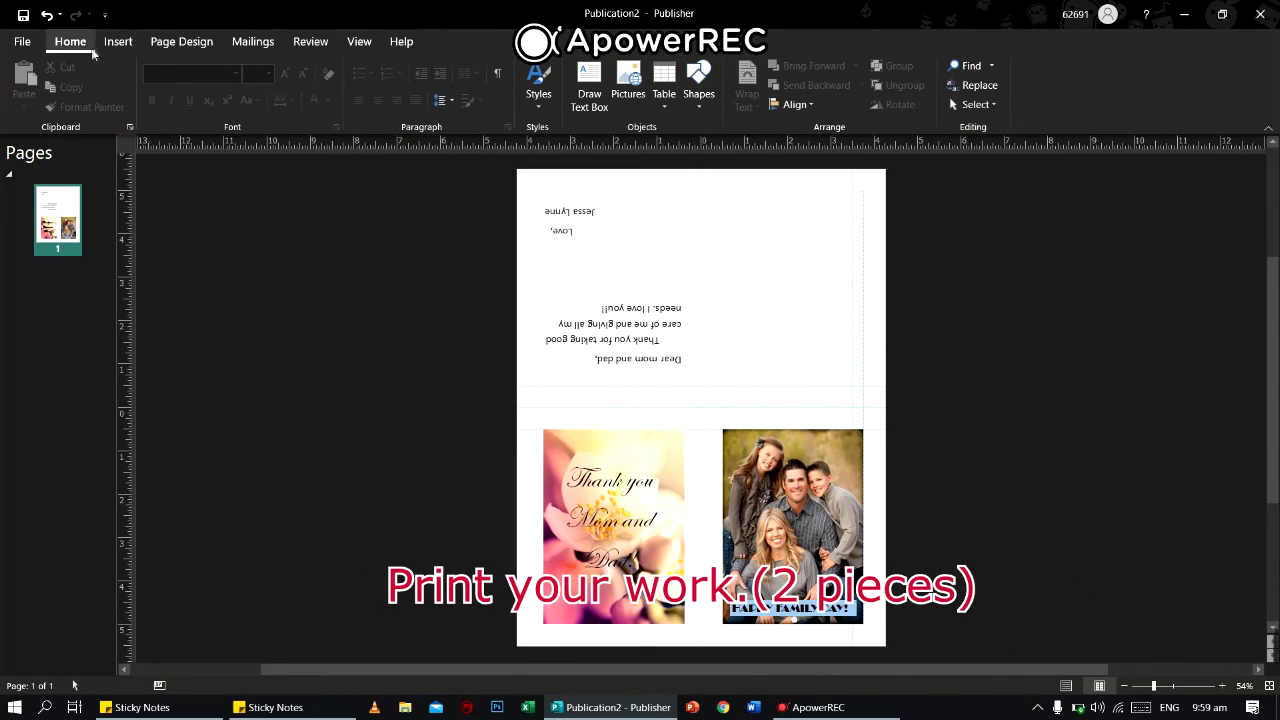
Print the finished card on the EPSON L360 Series printer, one-sided on Letter 8 1/2 x 11 in paper
{"action": "left_click", "coordinate": [22, 42]}
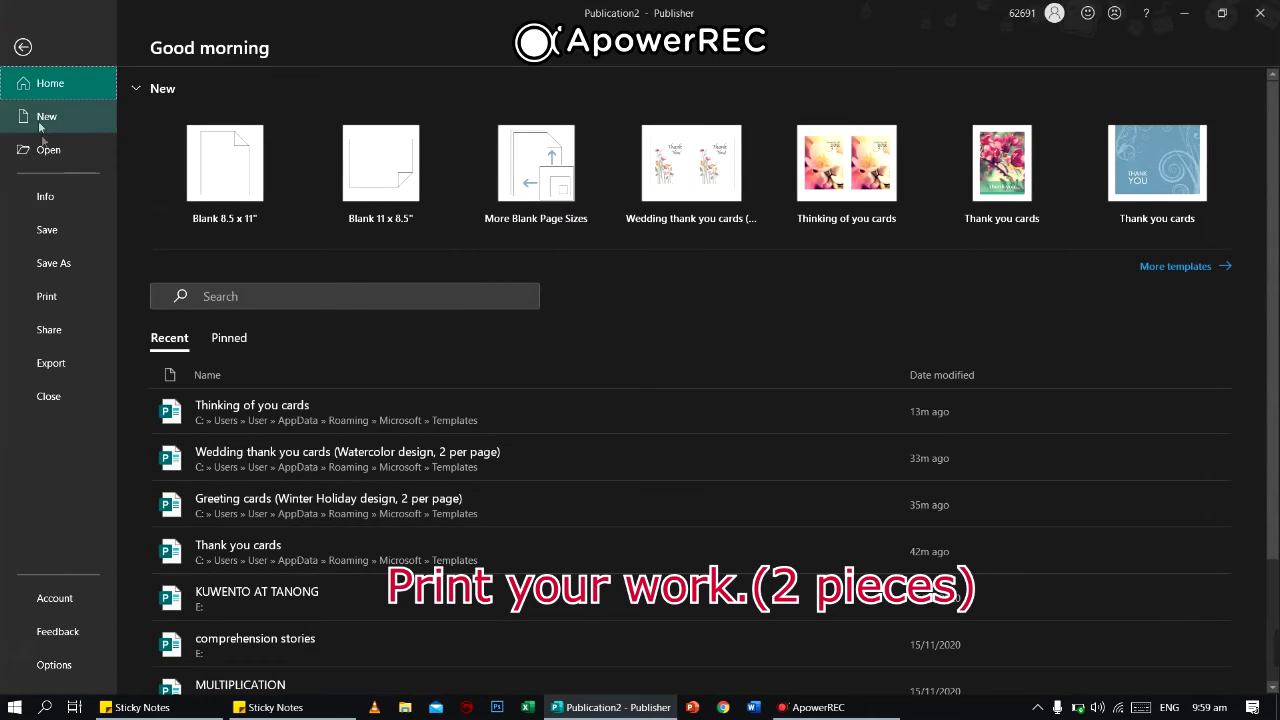
{"action": "left_click", "coordinate": [66, 300]}
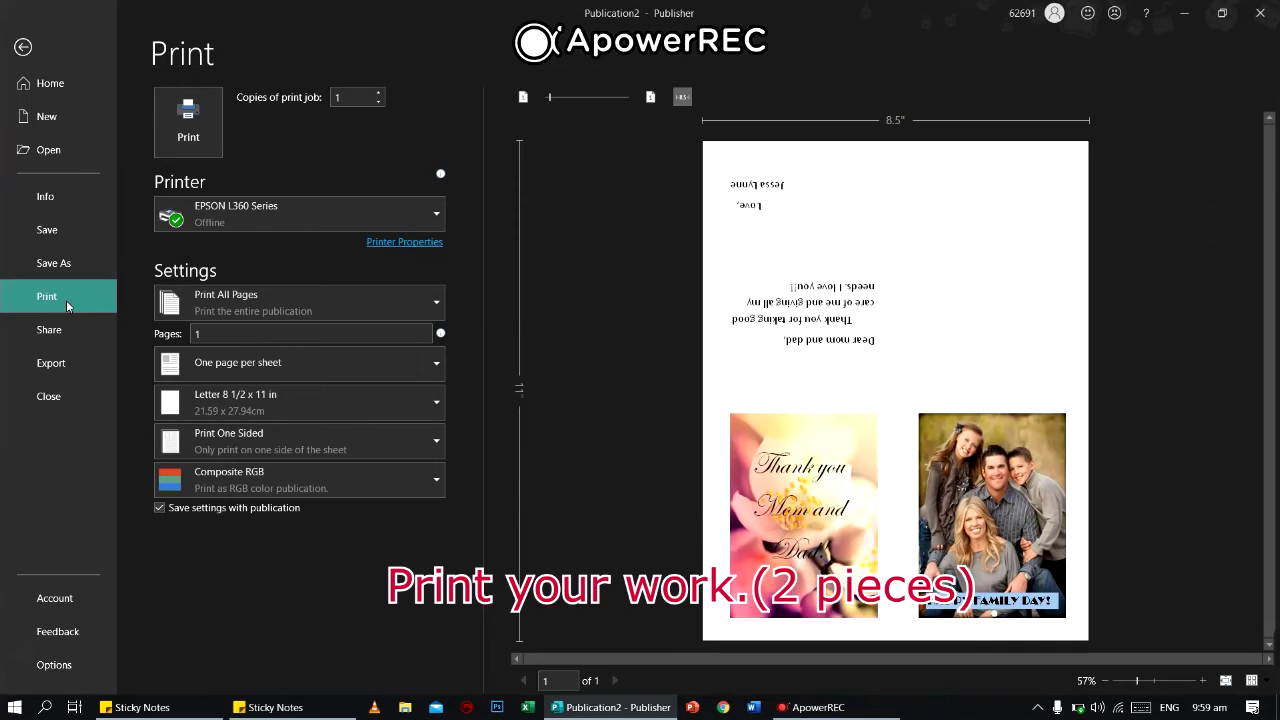
{"action": "left_click", "coordinate": [214, 155]}
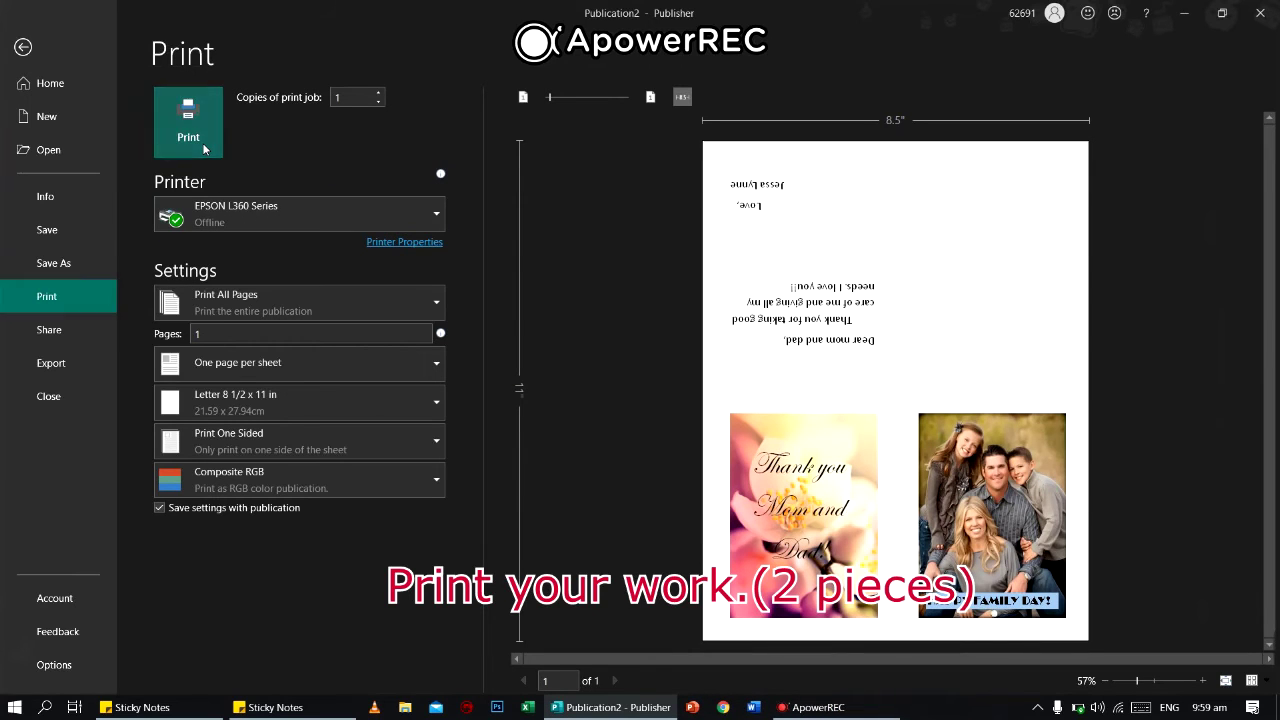